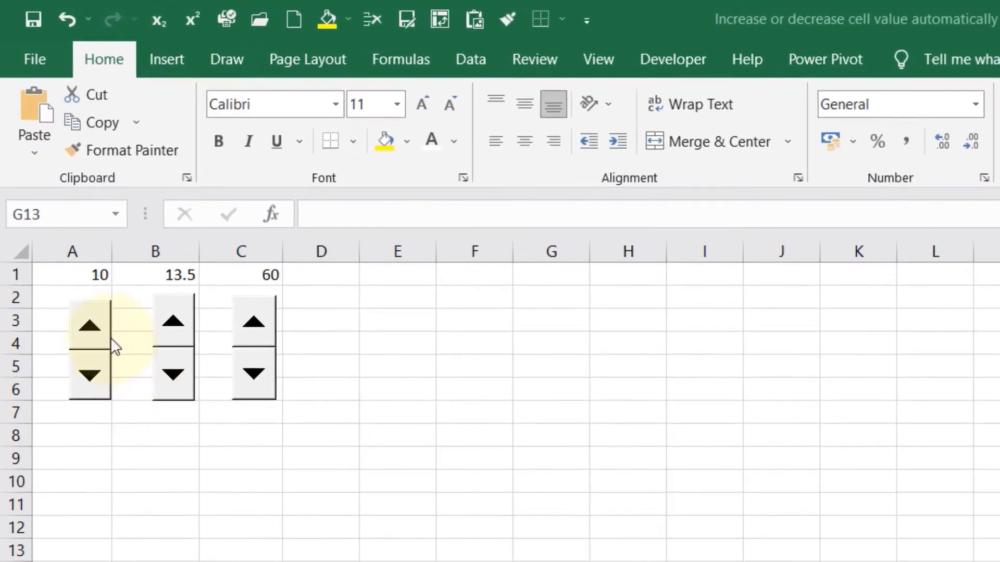
Step A1 up four times by 10, then down three times to leave it at 20
click(91, 326)
click(92, 327)
click(92, 328)
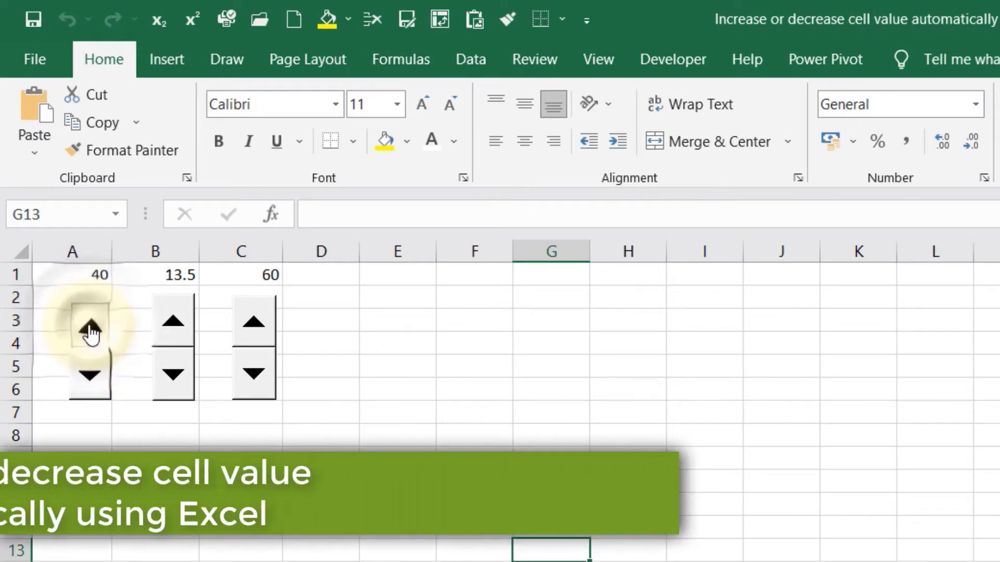
click(91, 330)
click(87, 383)
click(88, 382)
click(87, 383)
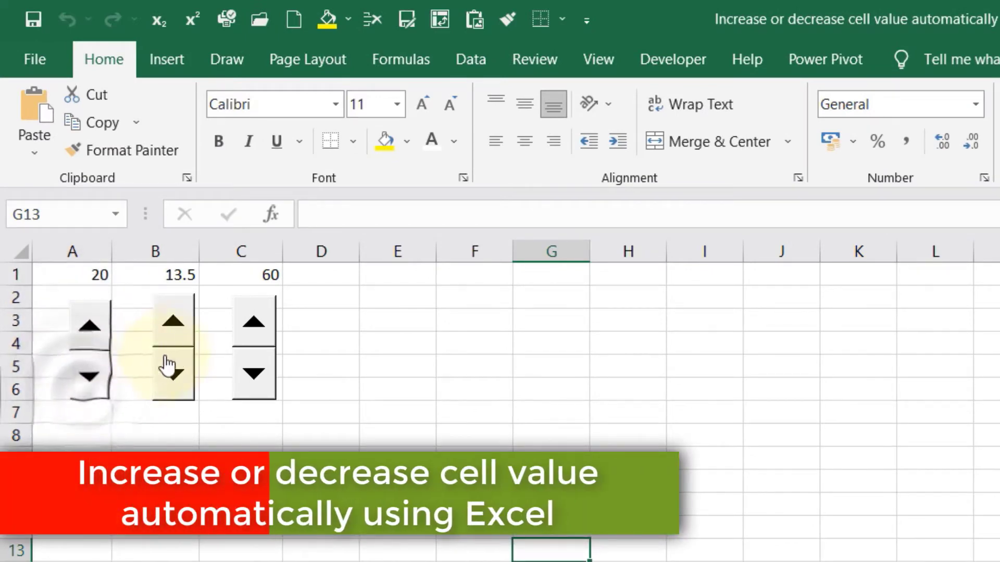
Step B1 up three times by 1.5, then down three times to 15
click(183, 337)
click(183, 337)
click(183, 338)
click(183, 339)
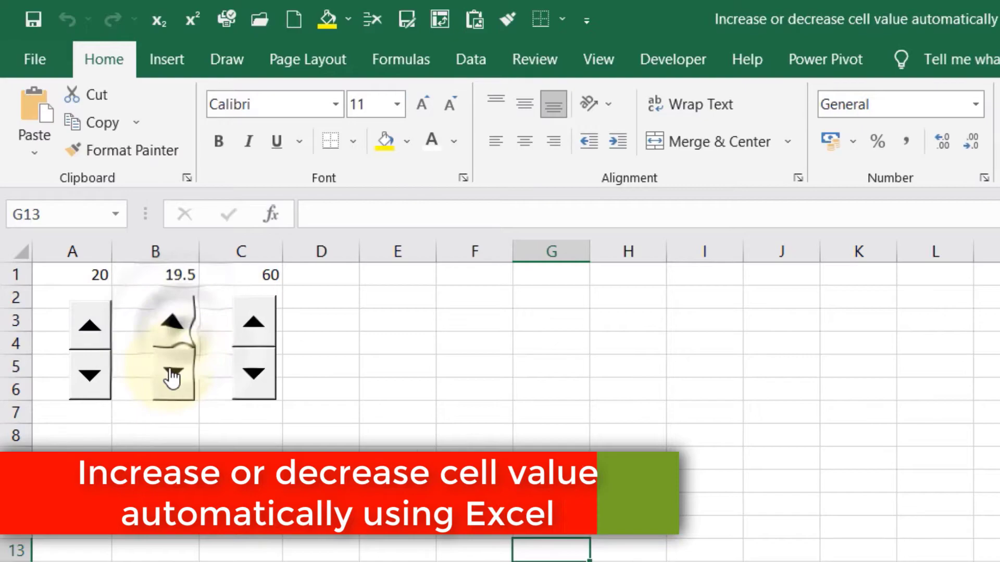
click(172, 376)
click(163, 396)
click(163, 397)
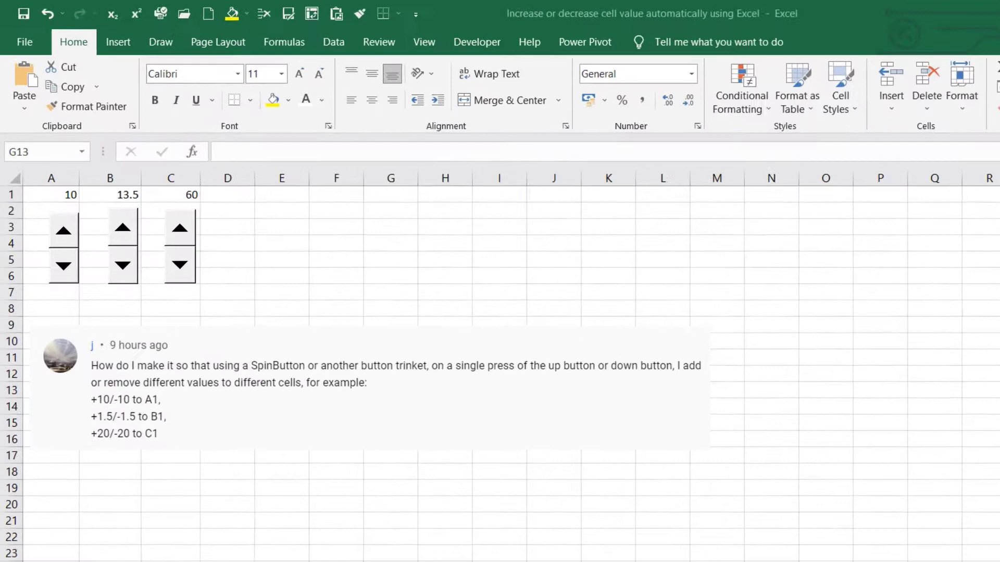
Raise A1 by 10 three times, then lower it twice to 20
click(67, 248)
click(67, 249)
click(68, 248)
click(67, 247)
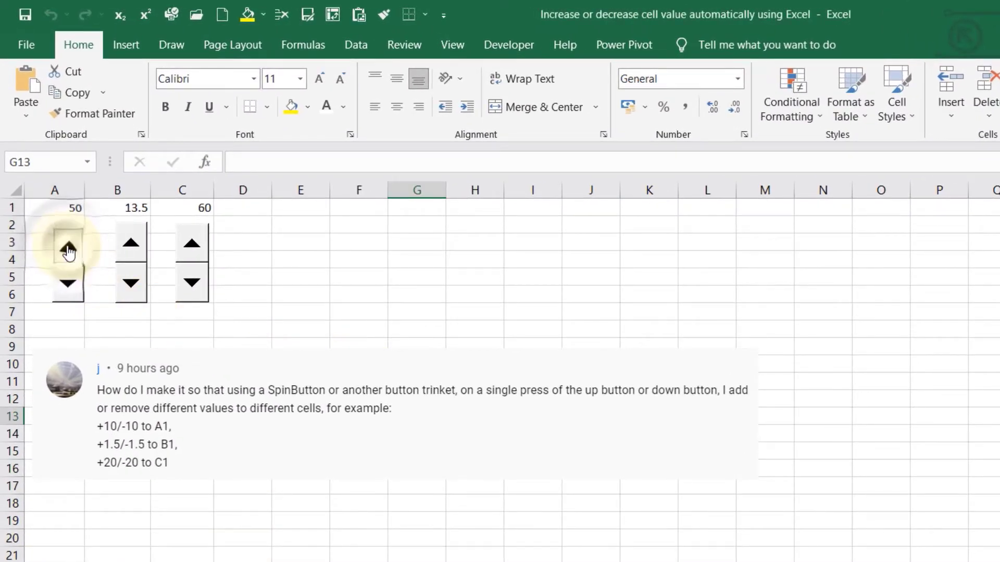
click(67, 284)
click(68, 284)
click(68, 284)
Raise B1 by 1.5 four times, then lower it back to 13.5
click(133, 250)
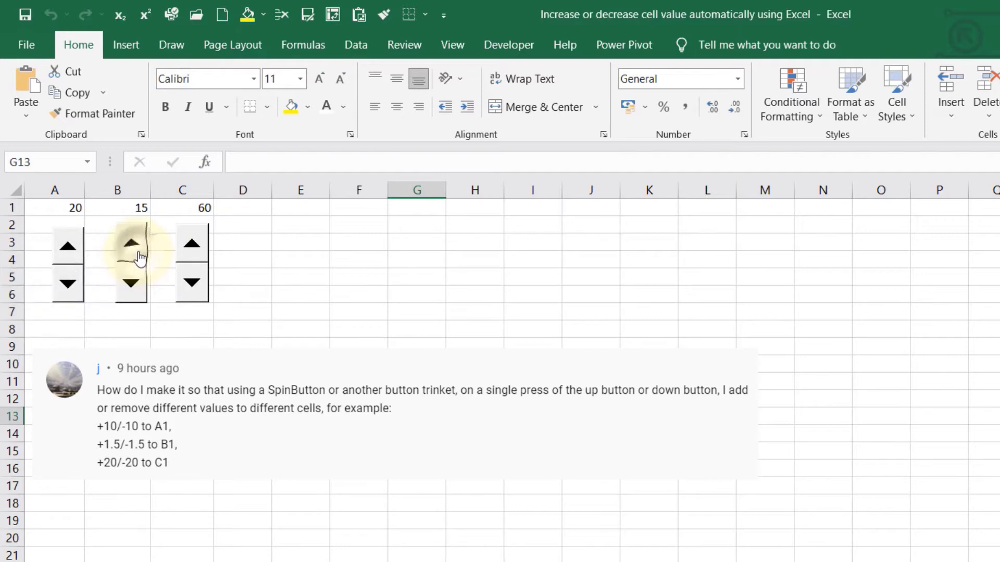
click(135, 251)
click(137, 253)
click(138, 255)
click(130, 284)
click(127, 289)
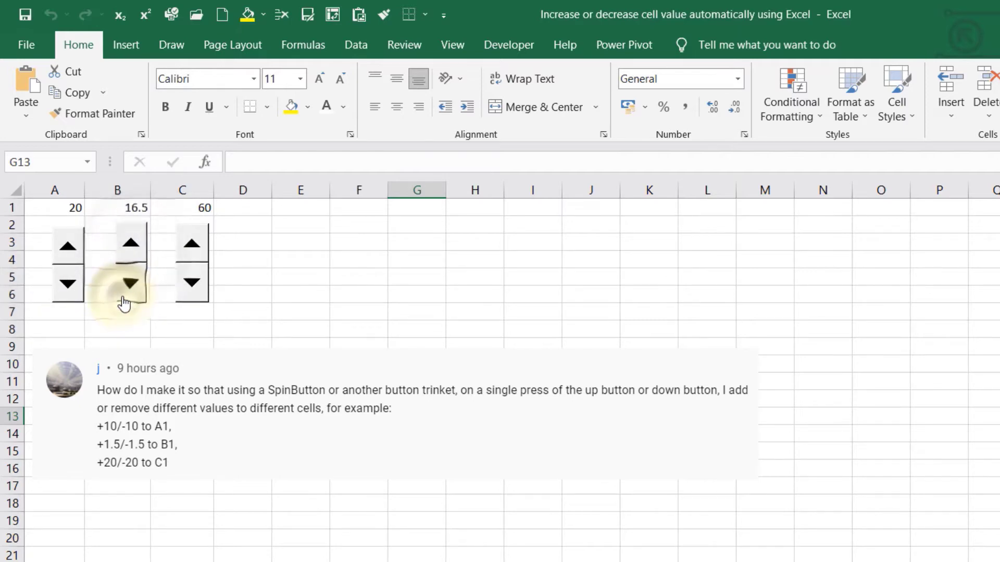
click(127, 294)
click(127, 296)
Raise C1 by 20 three times, then lower it back to 60
click(195, 249)
click(192, 256)
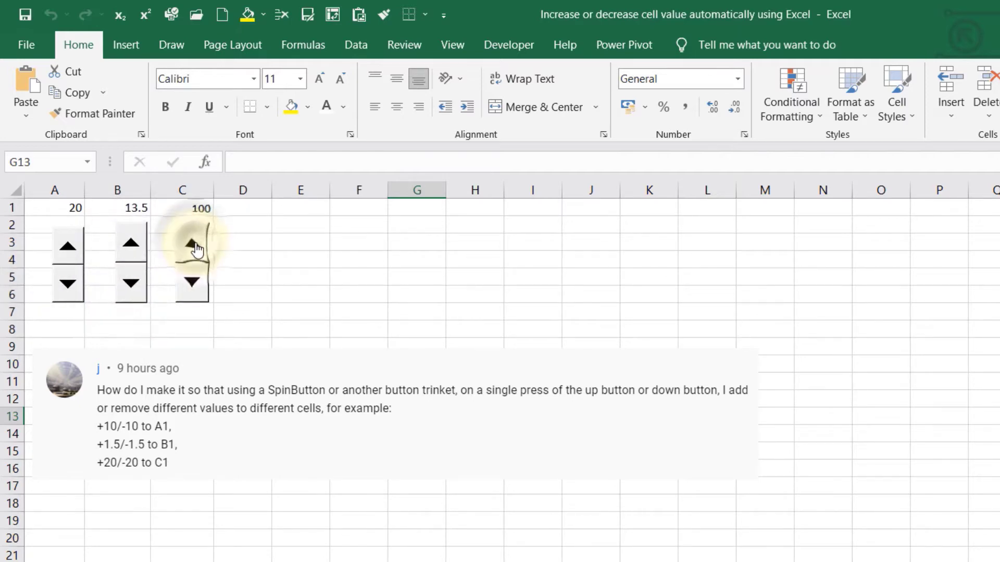
click(193, 258)
click(193, 286)
click(196, 293)
click(192, 285)
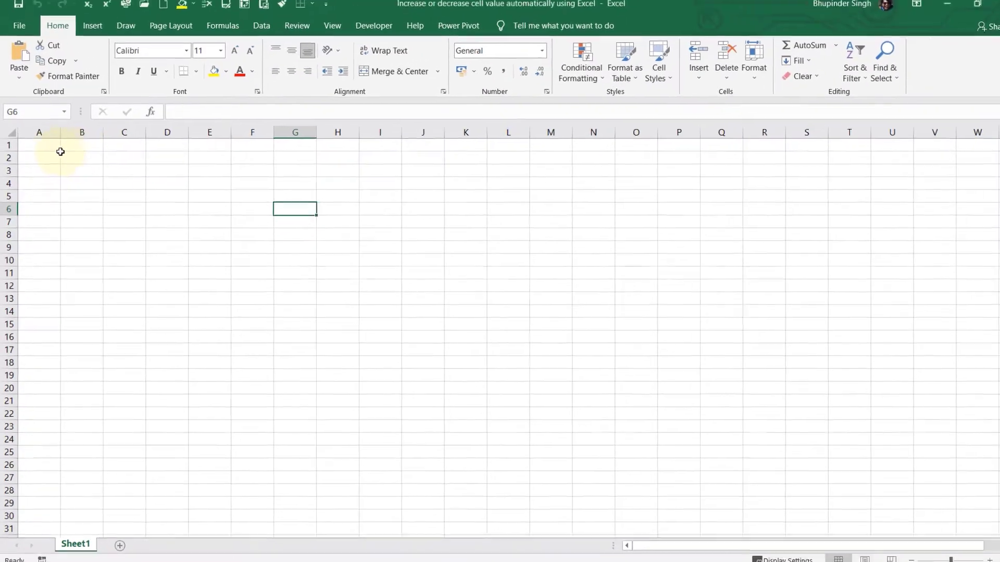
Enter 0 in cells A1, B1 and C1
click(74, 97)
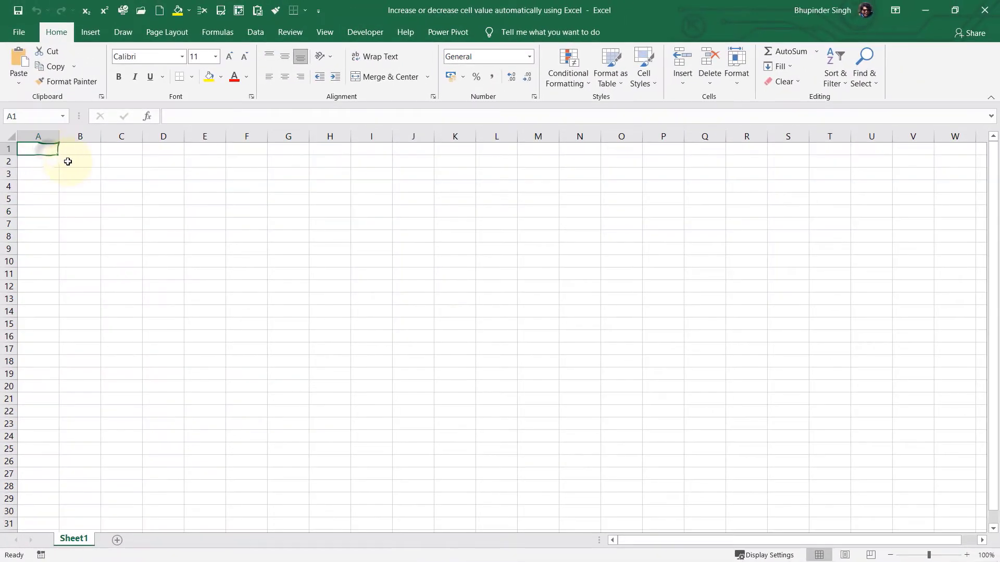
text(0)
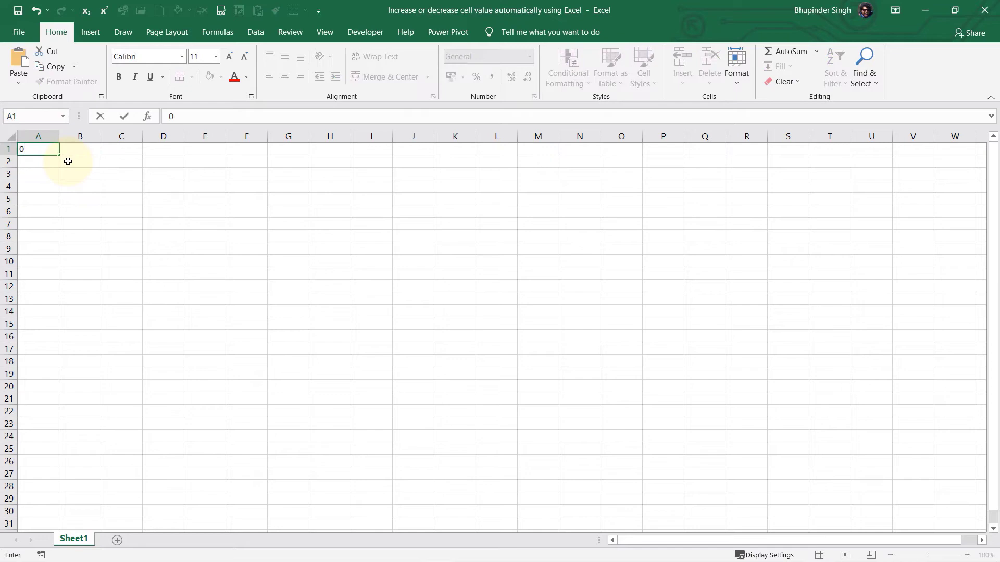
key(Tab)
text(0)
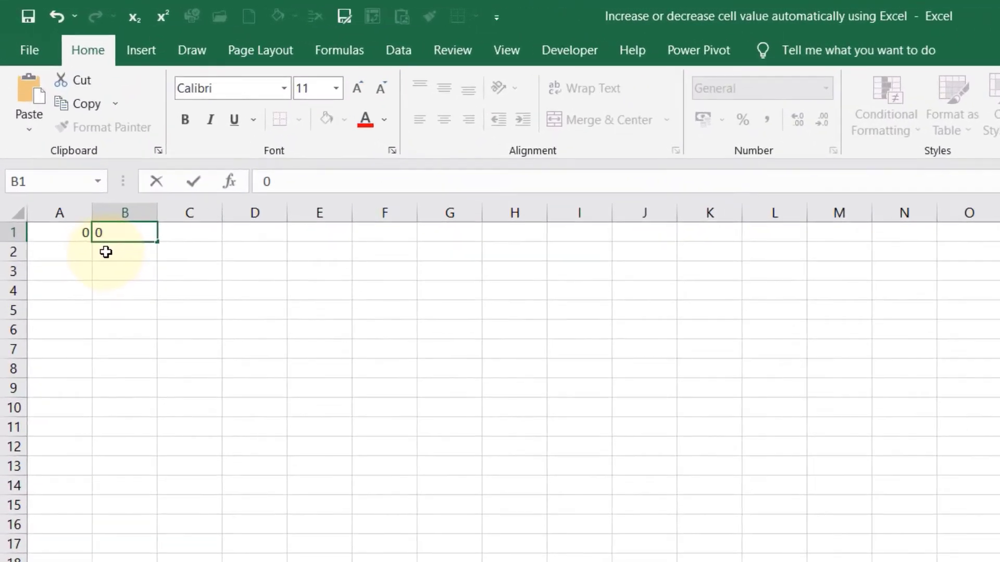
key(Tab)
text(0)
key(Return)
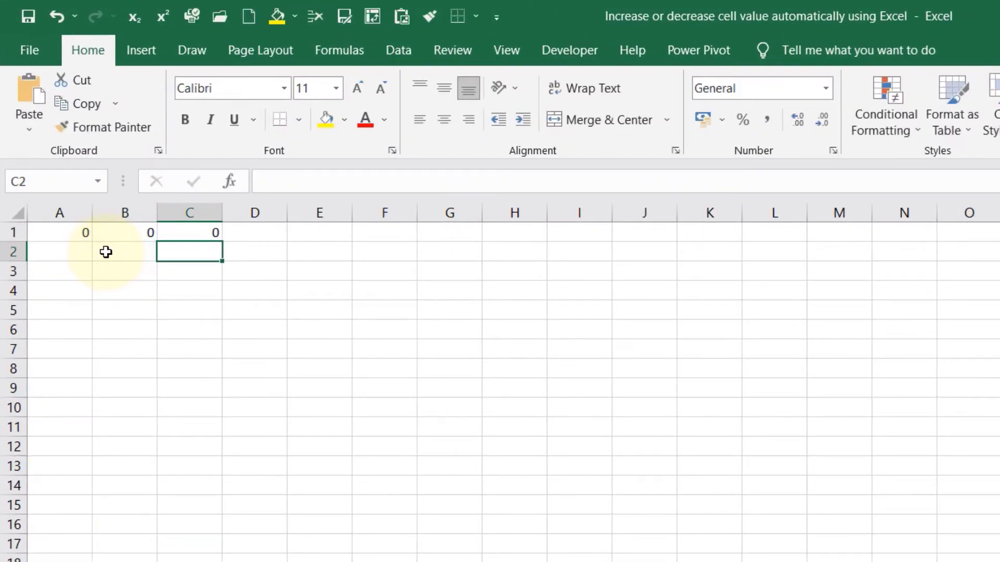
Widen columns A, B and C by dragging their header borders
drag(92, 217, 136, 217)
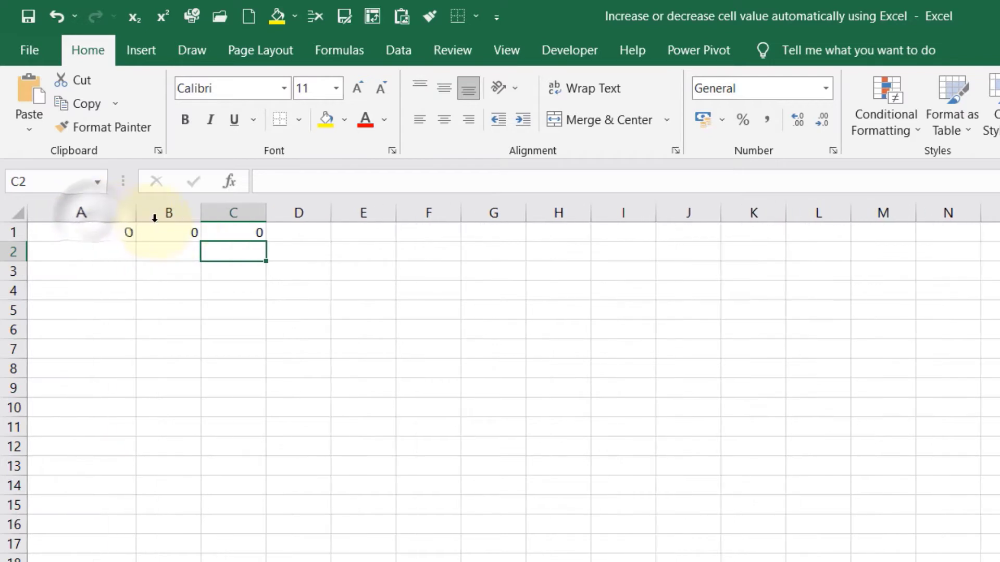
drag(201, 215, 240, 214)
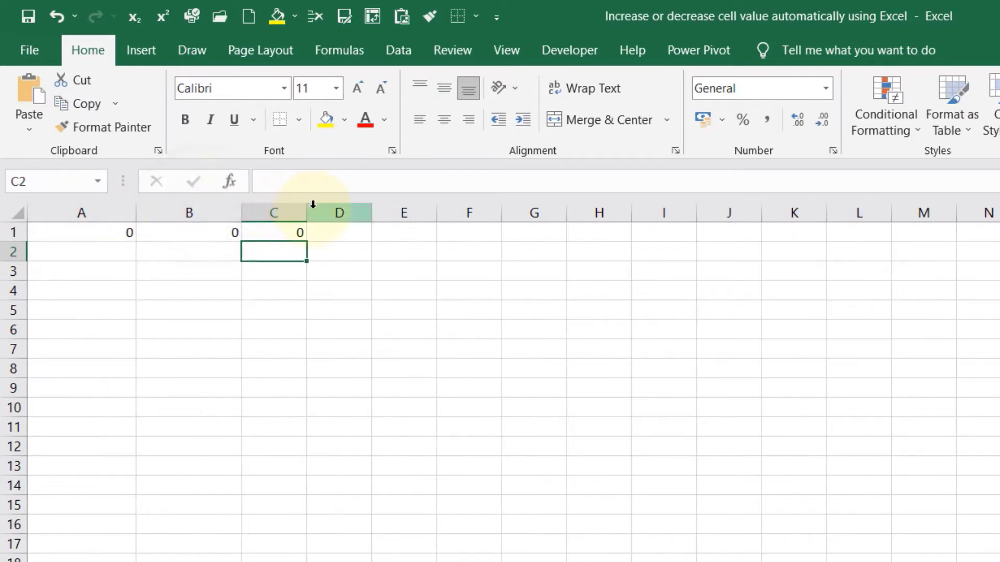
drag(308, 208, 348, 212)
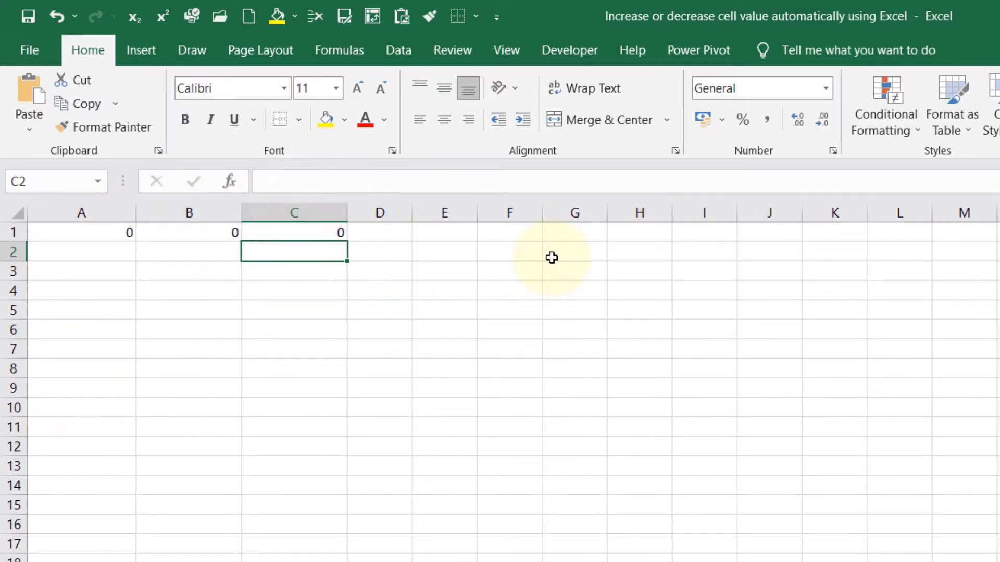
Draw a spin button form control under A1 from Developer > Insert
click(588, 57)
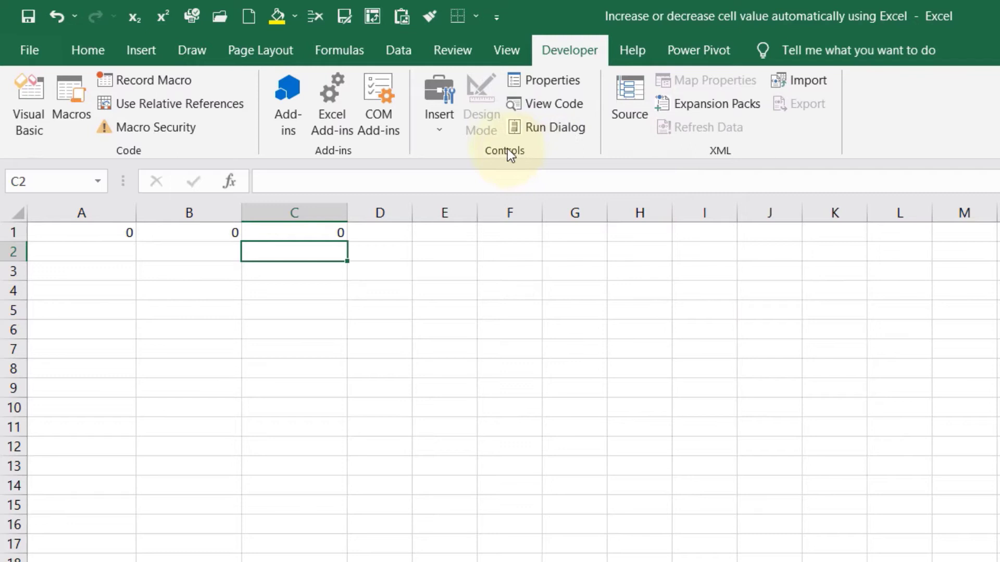
click(446, 131)
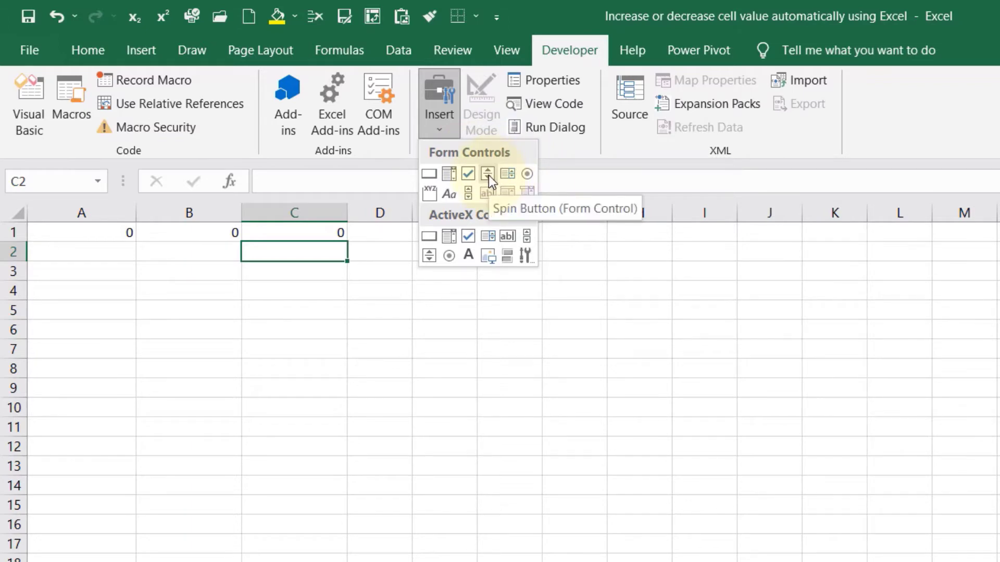
click(488, 175)
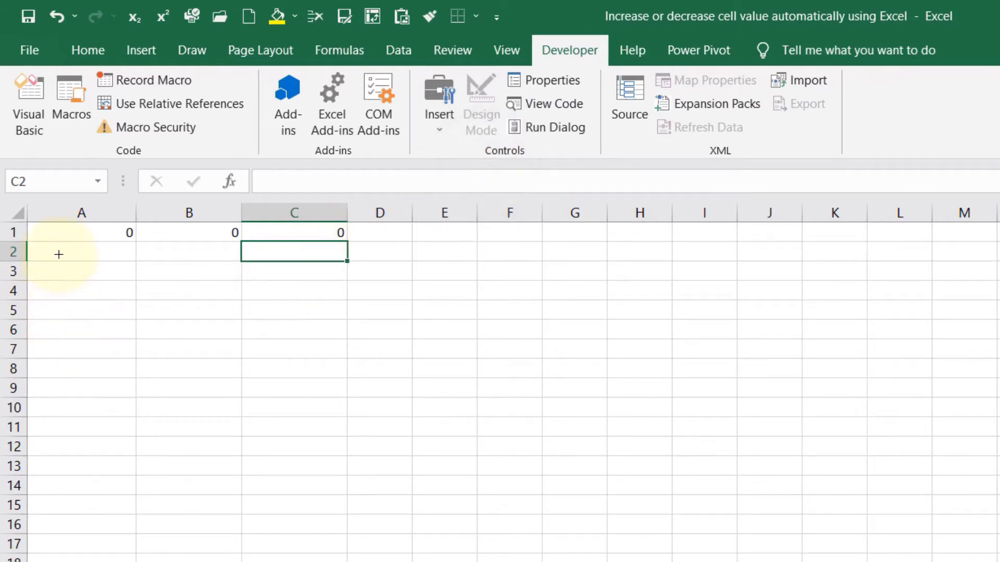
mouse_move(58, 255)
mouse_down()
mouse_move(101, 341)
mouse_move(109, 335)
mouse_up()
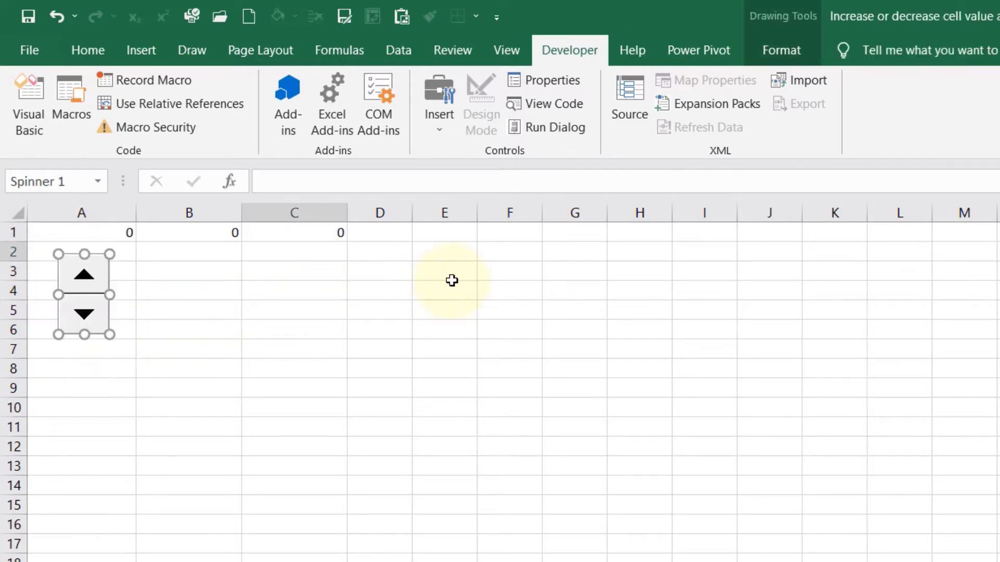
Draw two more spin buttons, one under B1 and one under C1
click(439, 130)
click(488, 175)
drag(172, 249, 234, 339)
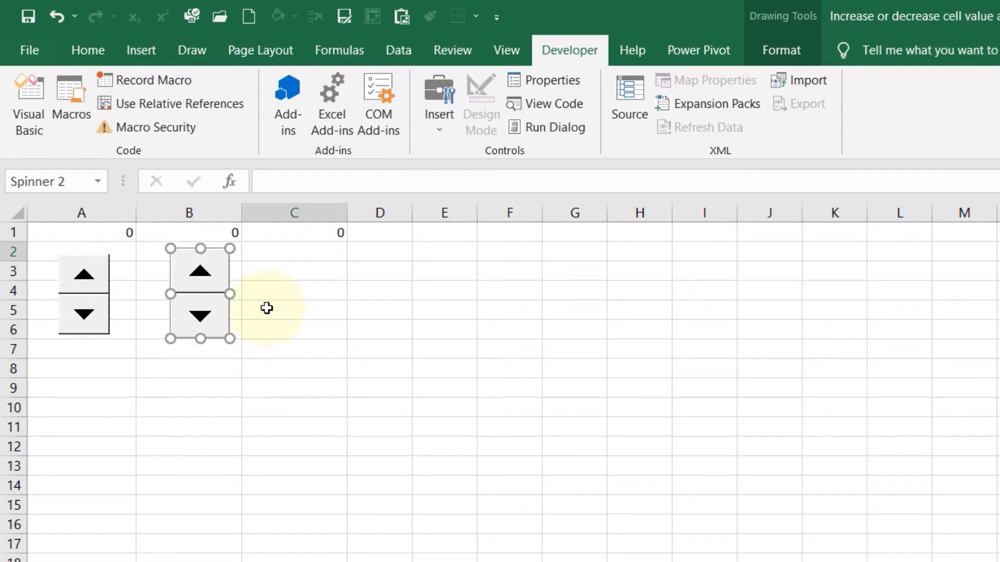
click(439, 123)
click(487, 173)
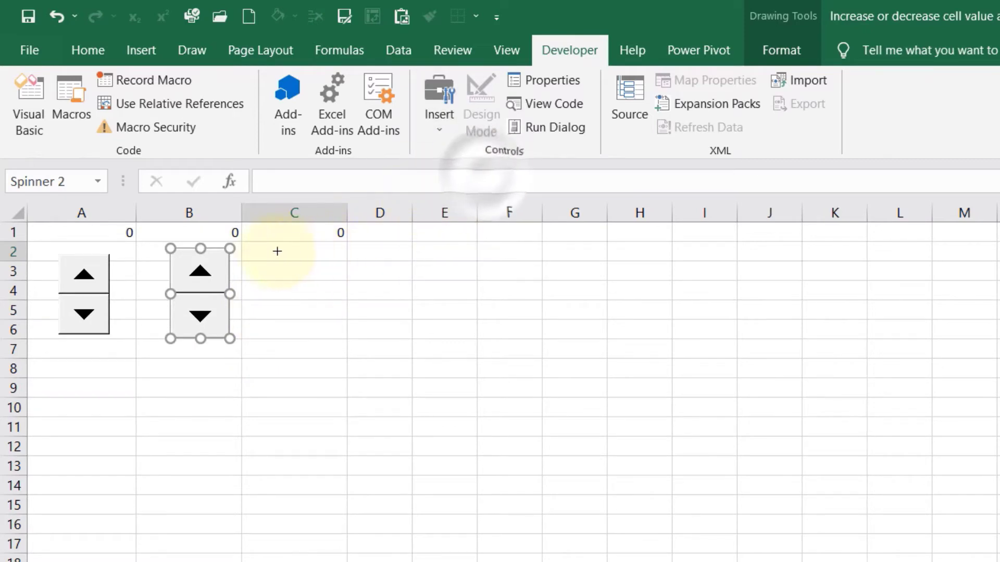
mouse_move(263, 252)
mouse_down()
mouse_move(337, 330)
mouse_move(322, 337)
mouse_up()
click(380, 388)
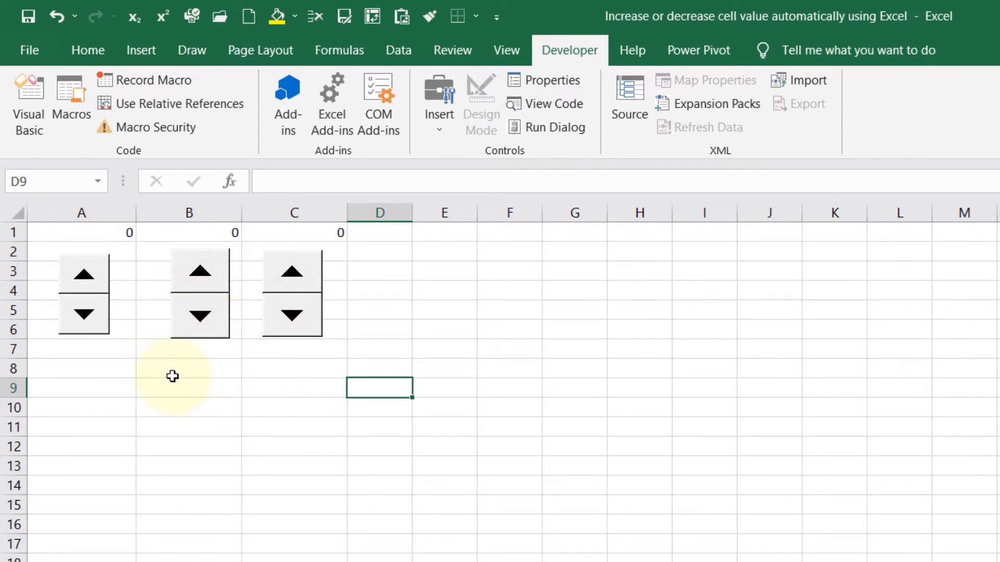
In the first spin button's Format Control, link it to $A$1 and set incremental change 10
right_click(95, 336)
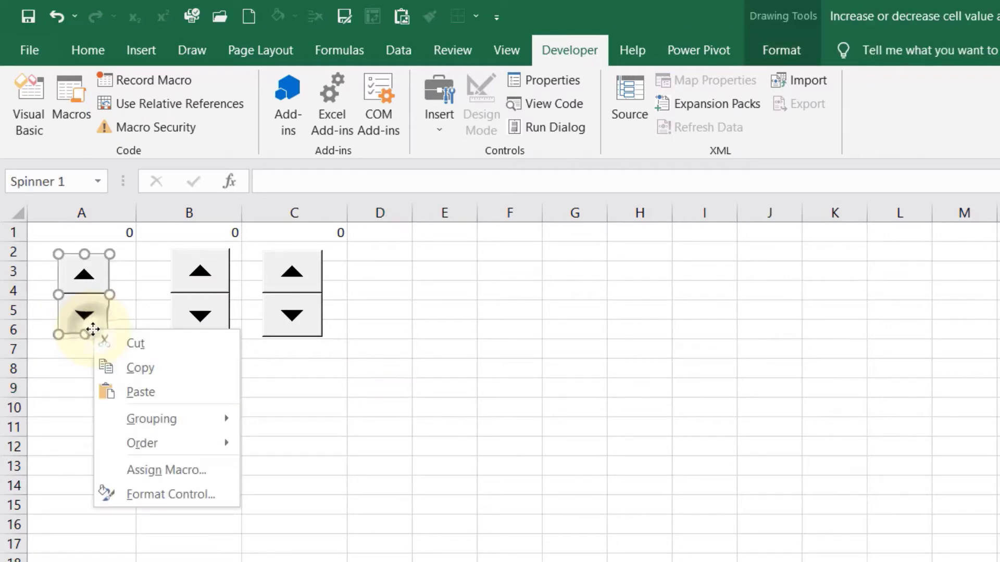
click(189, 497)
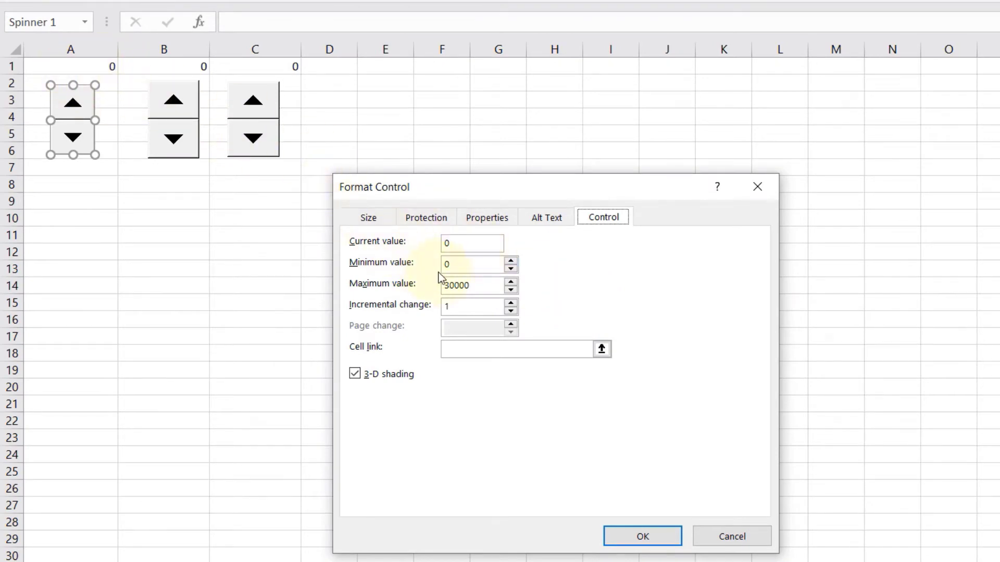
click(451, 263)
click(355, 373)
click(466, 355)
click(90, 66)
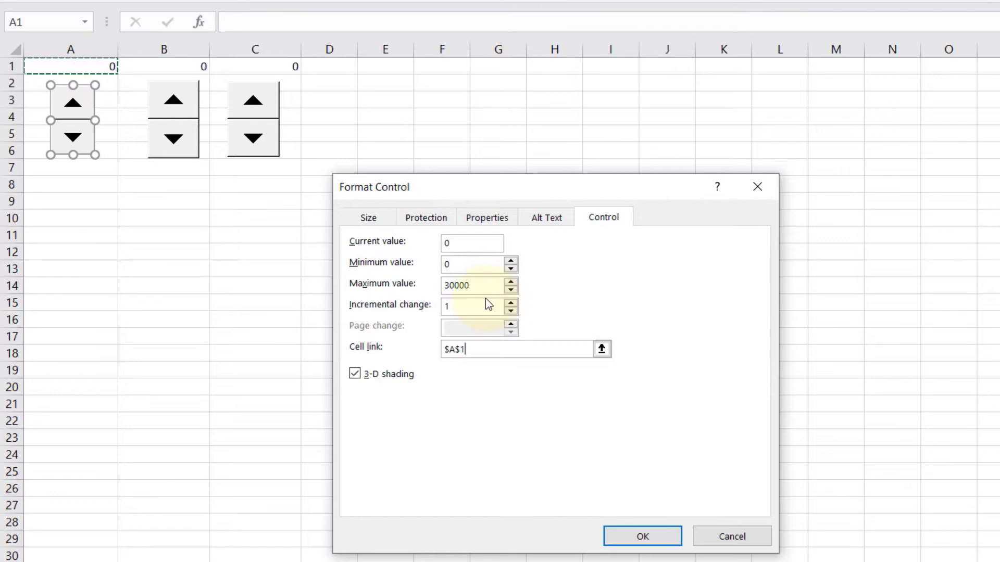
click(455, 311)
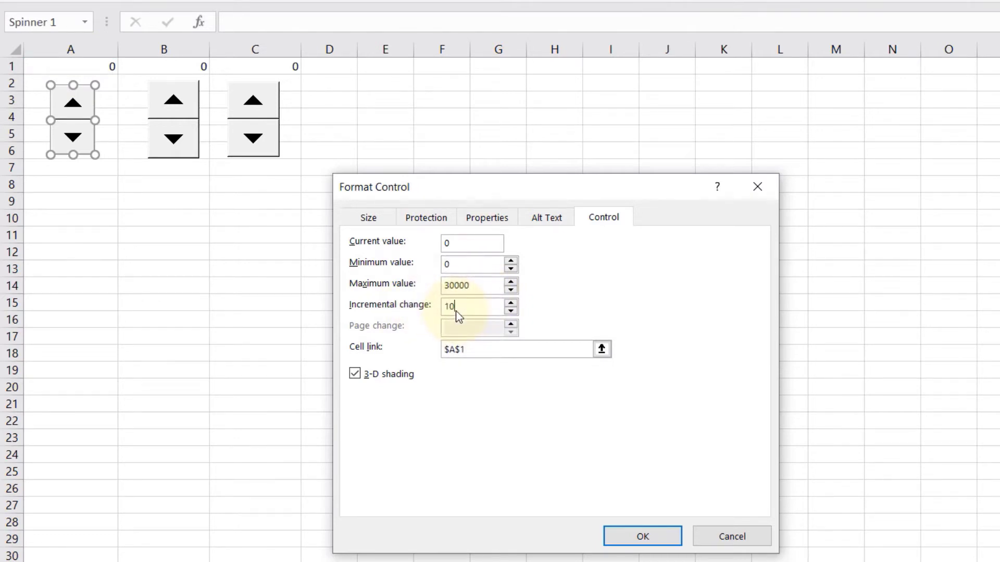
Apply the settings, then step A1 up to 100 in tens and back down to 60
click(662, 541)
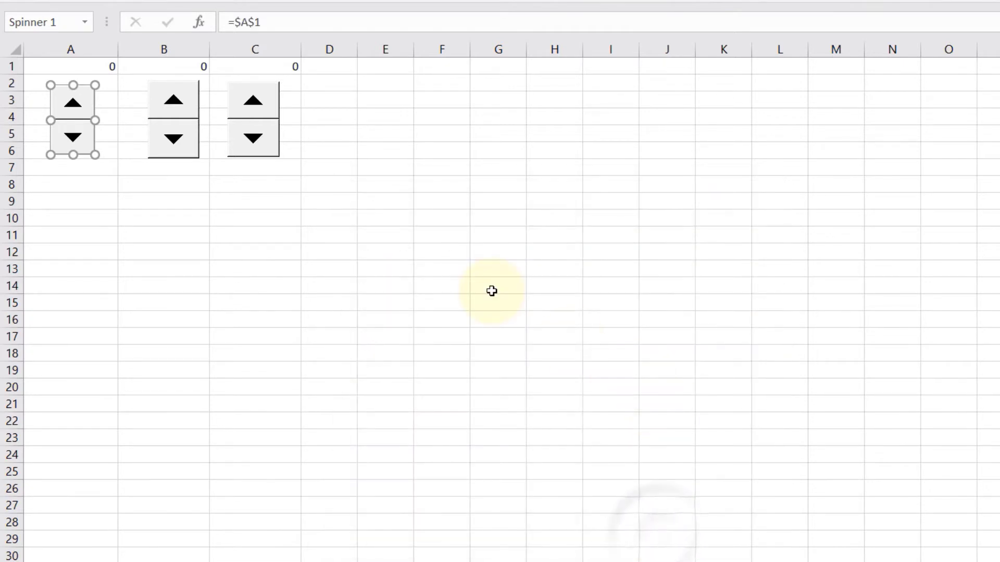
click(80, 183)
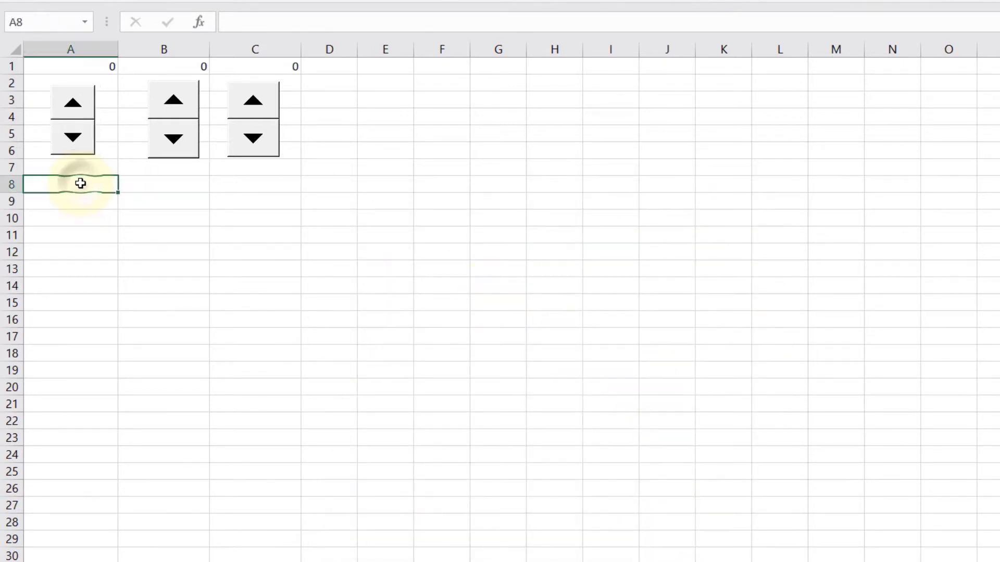
click(81, 149)
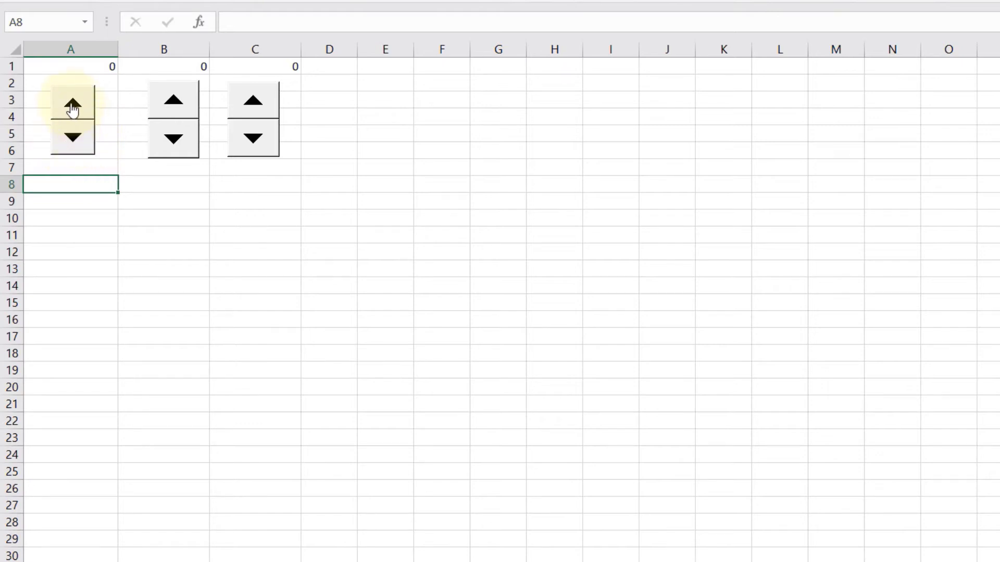
click(78, 107)
click(79, 108)
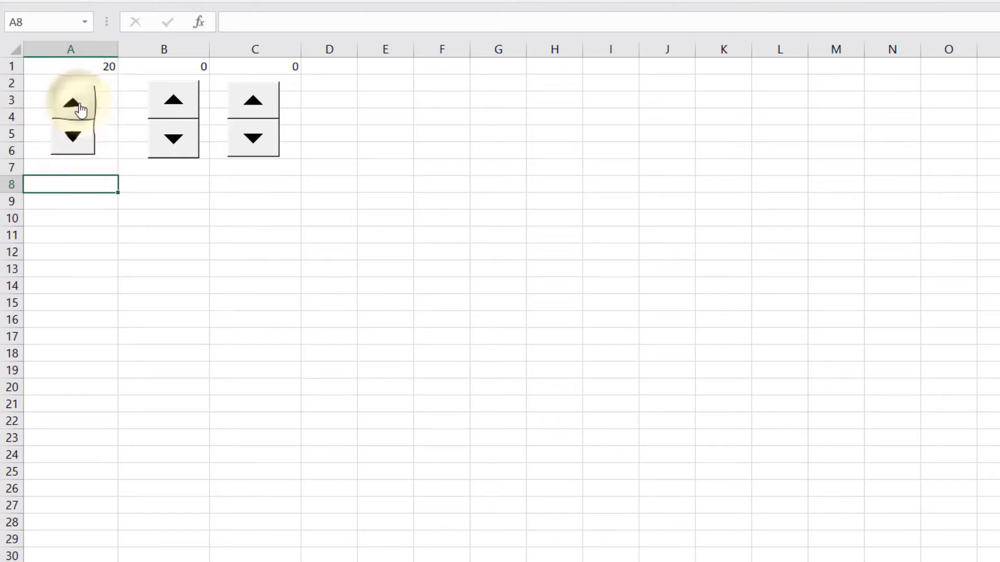
drag(79, 108, 80, 108)
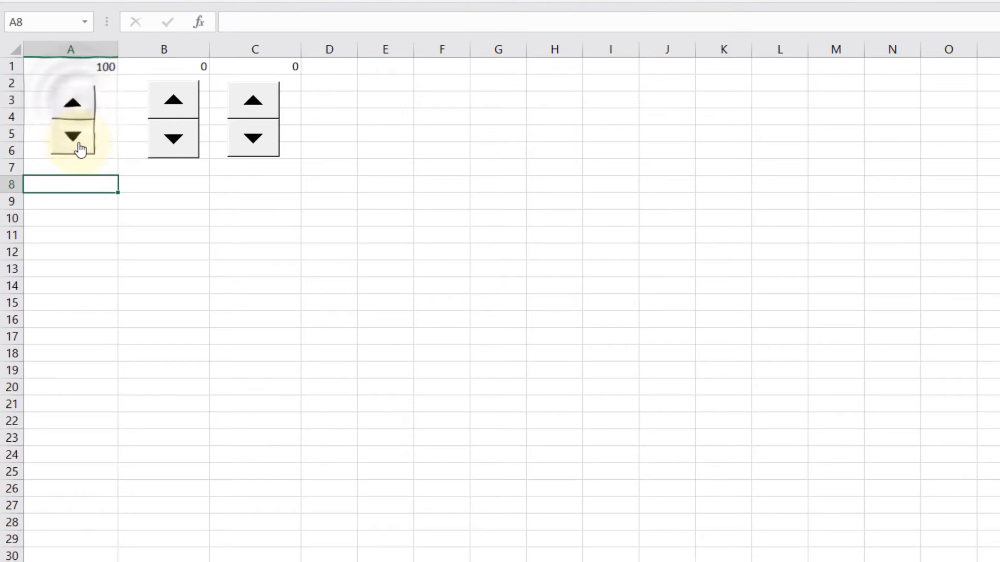
drag(80, 149, 80, 149)
click(164, 217)
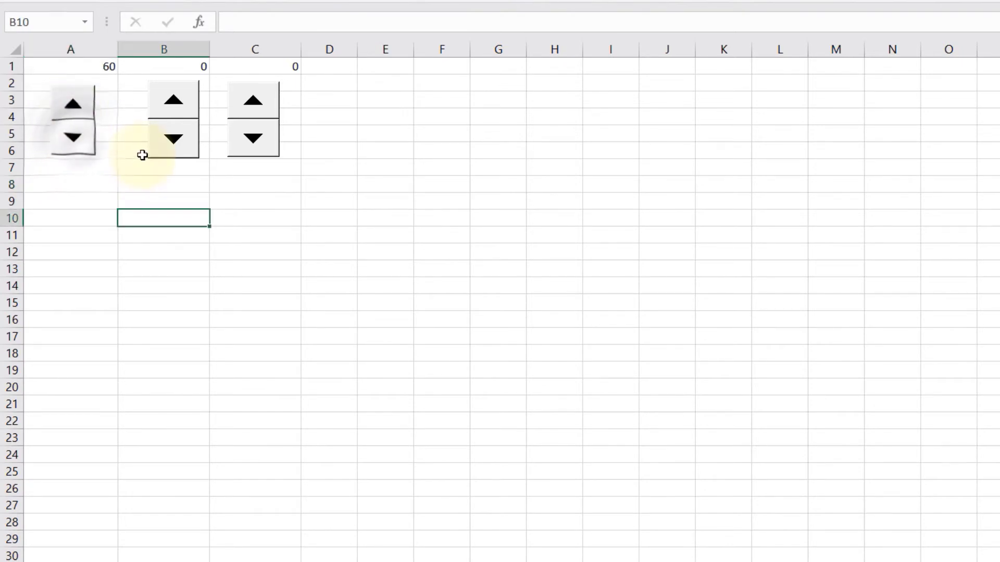
right_click(165, 138)
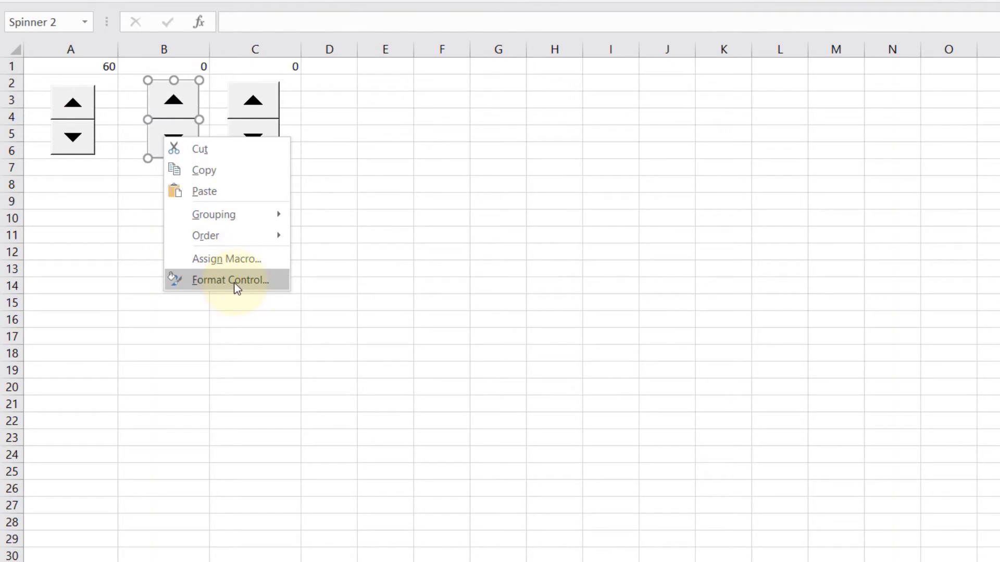
click(262, 282)
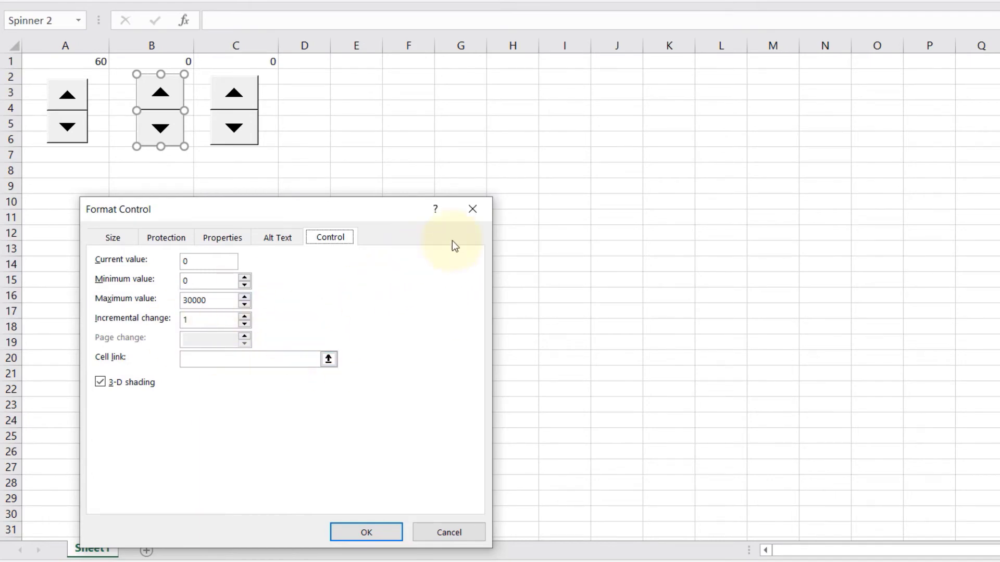
click(473, 207)
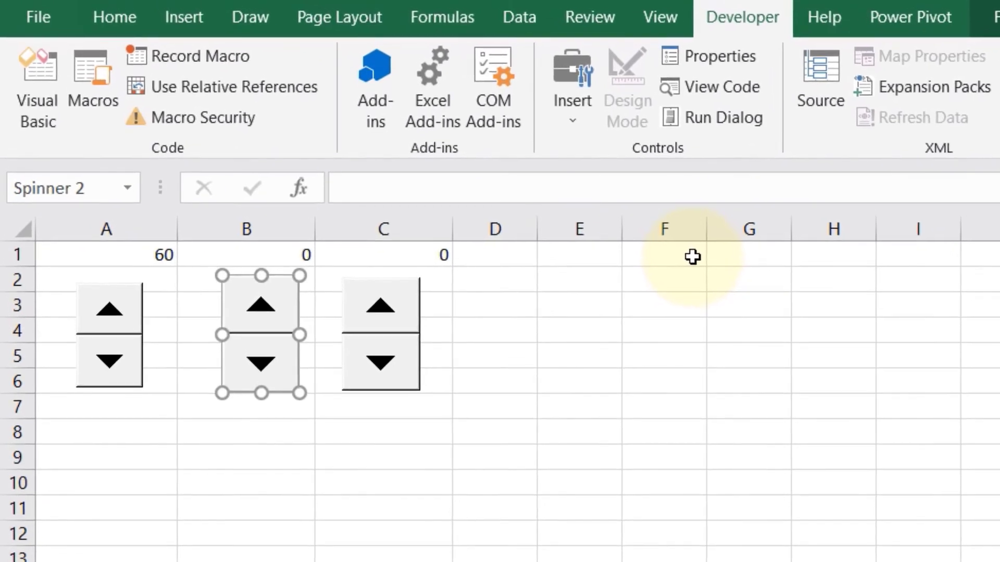
Enter the helper value 15 in cell F1
click(693, 257)
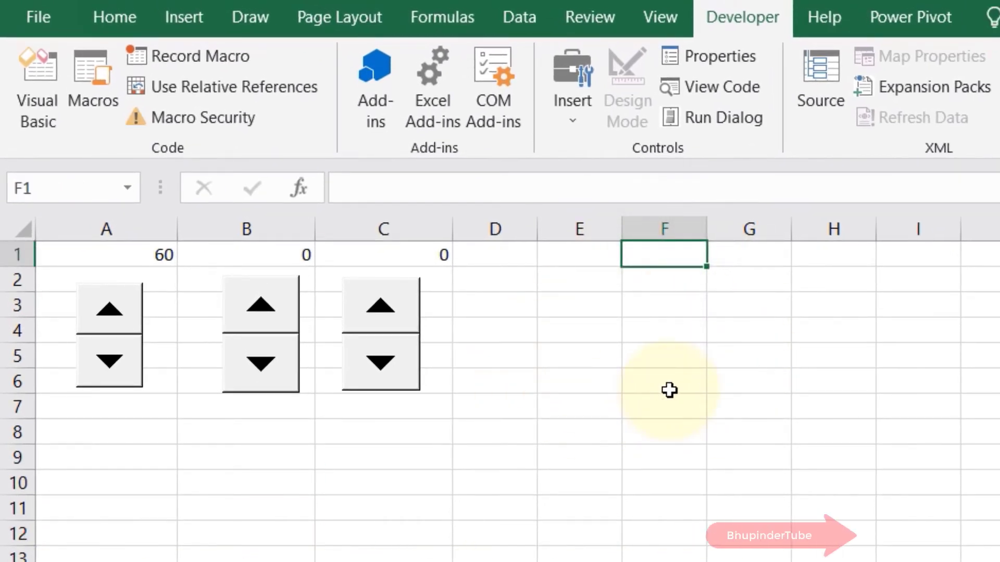
text(1)
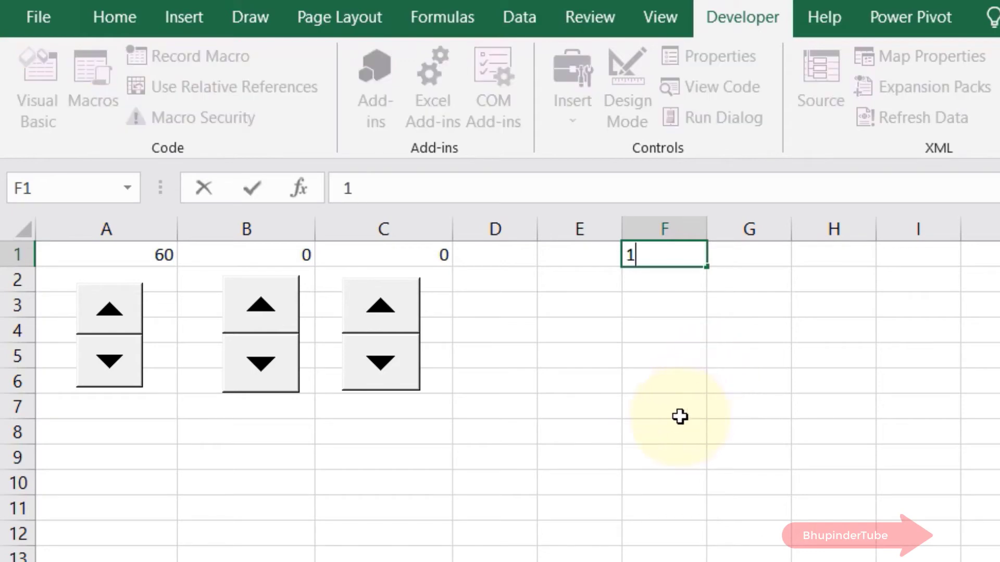
text(5)
key(Return)
Give B1 the formula =0+F1/10 so it shows 1.5
click(269, 246)
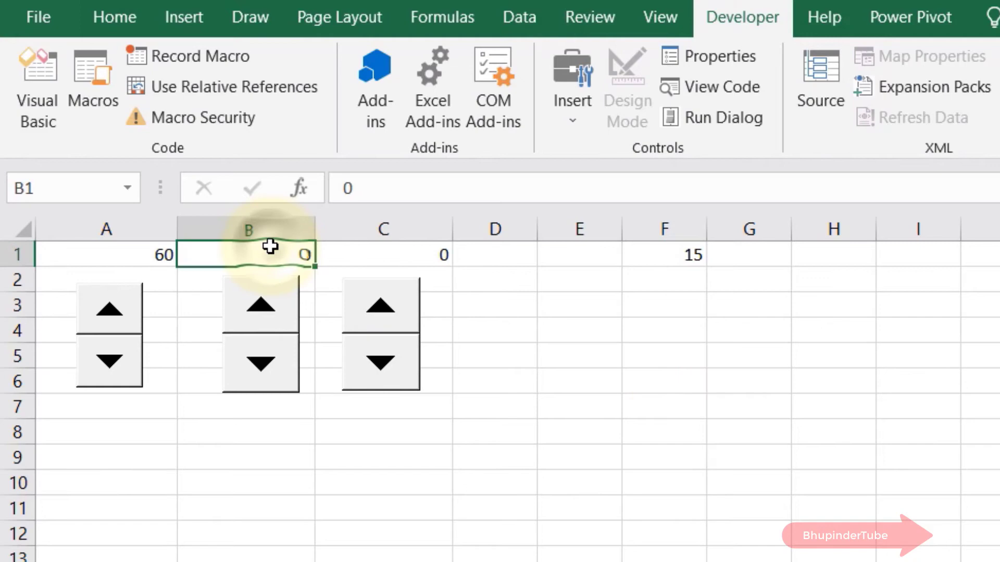
click(346, 189)
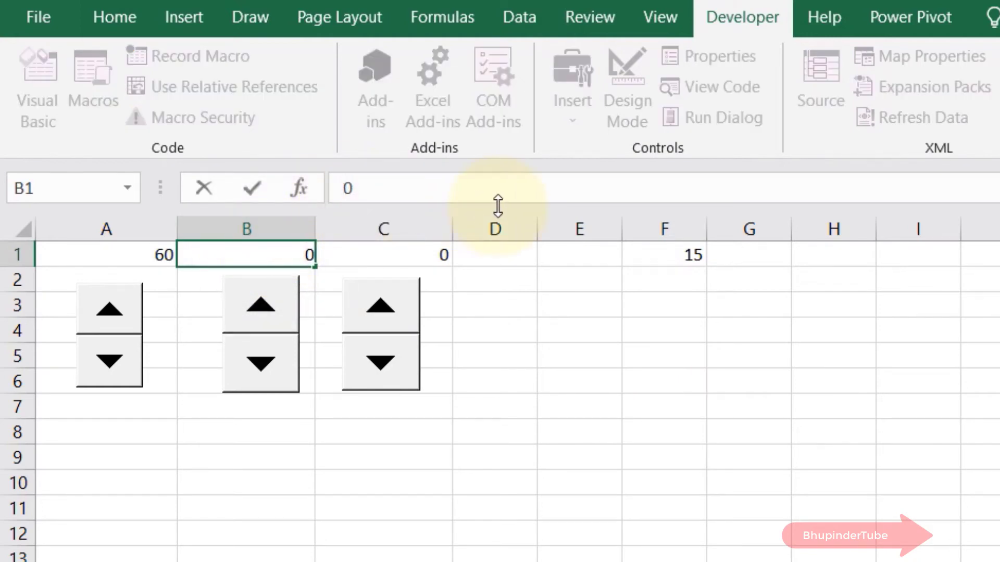
text(=0)
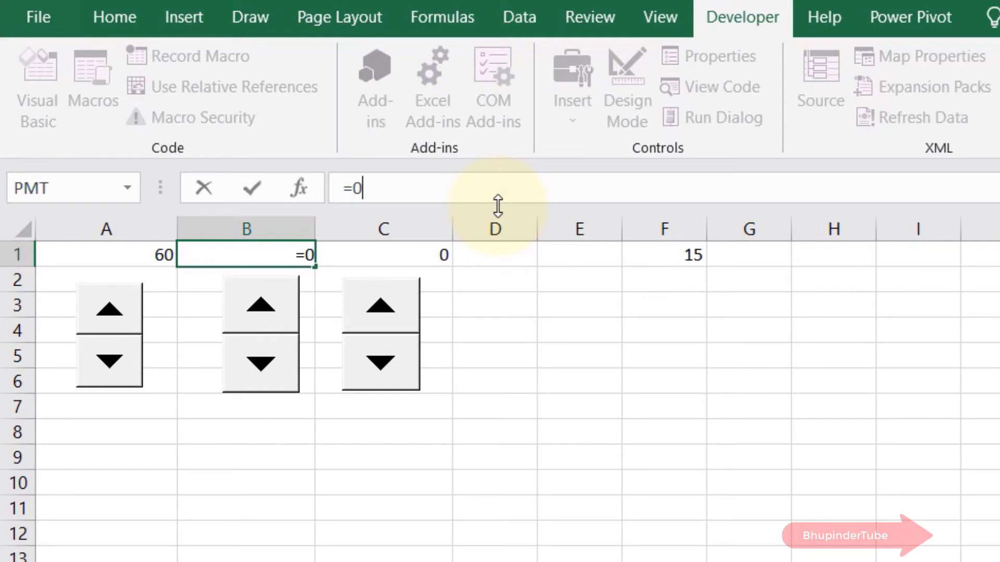
text(+)
click(673, 259)
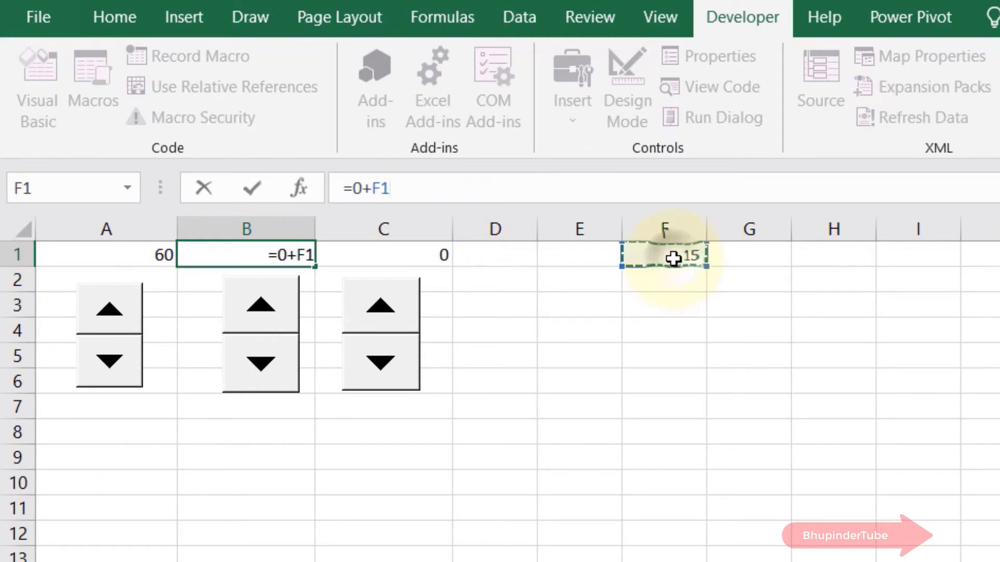
click(459, 195)
text(/10)
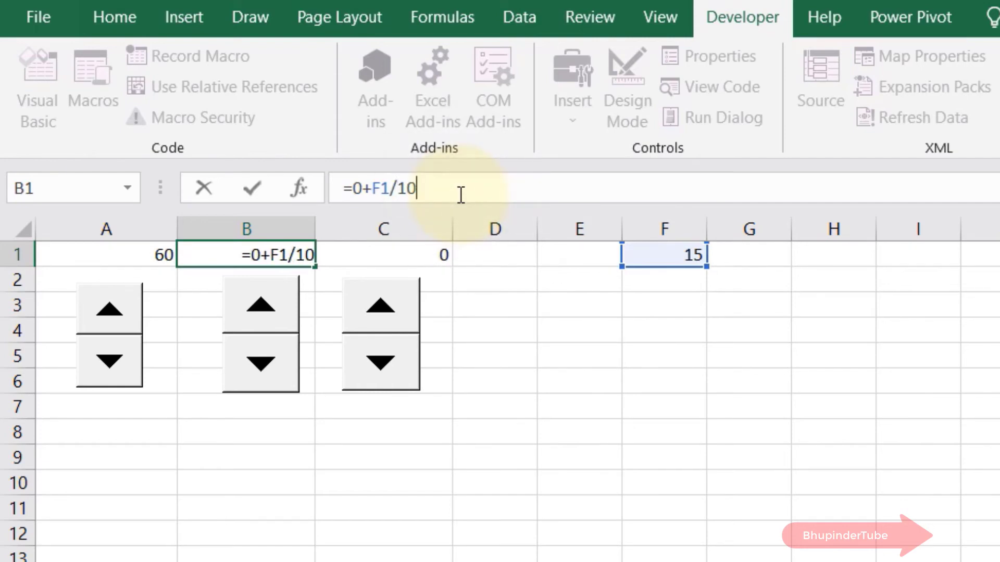
key(Return)
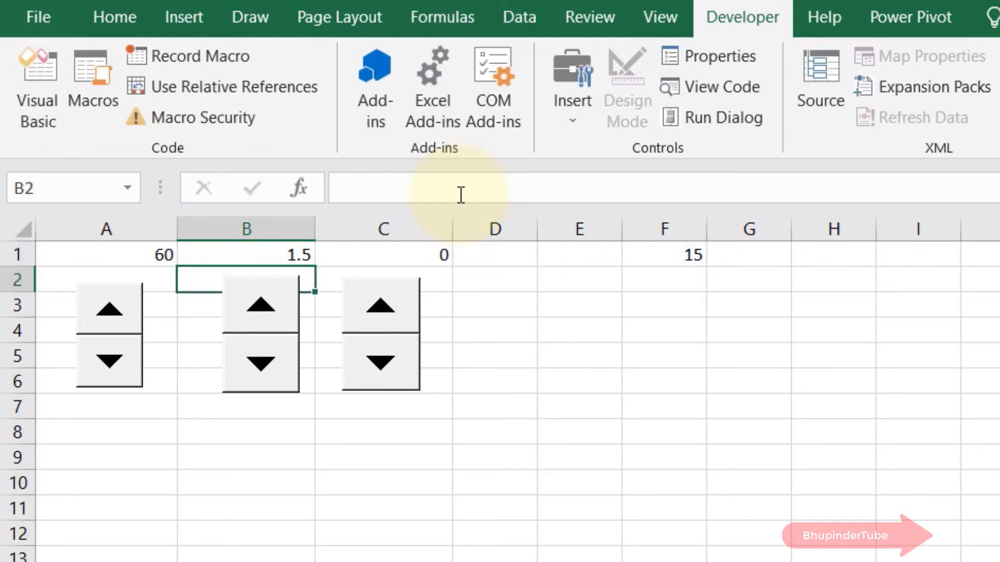
key(Up)
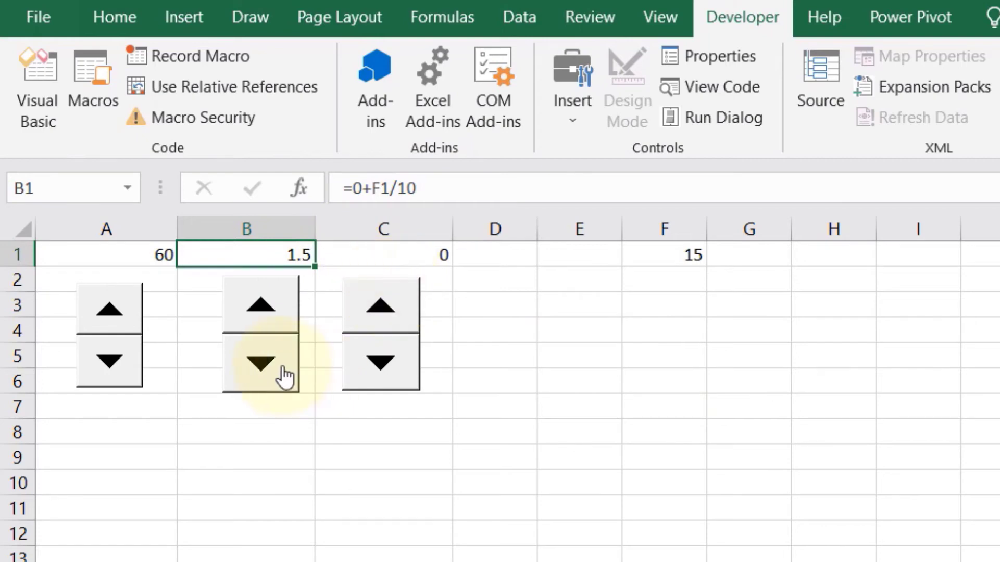
Change the second spin button's cell link from B1 to $F$1
right_click(267, 365)
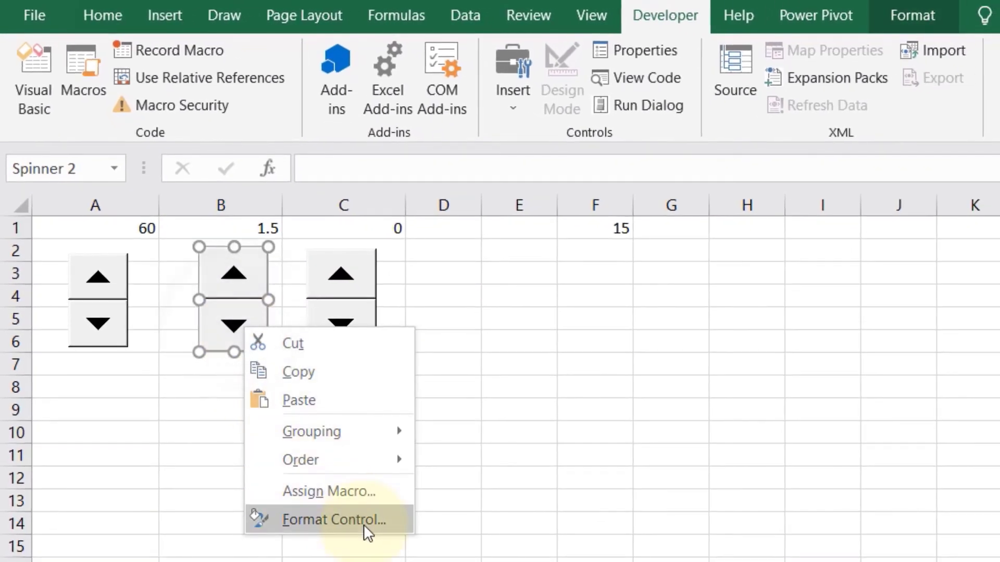
click(392, 522)
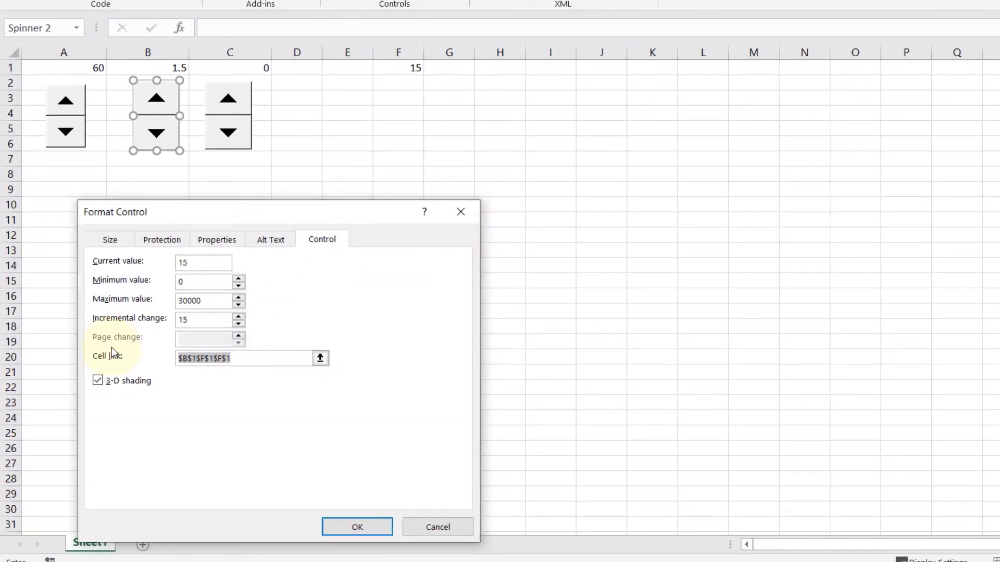
key(BackSpace)
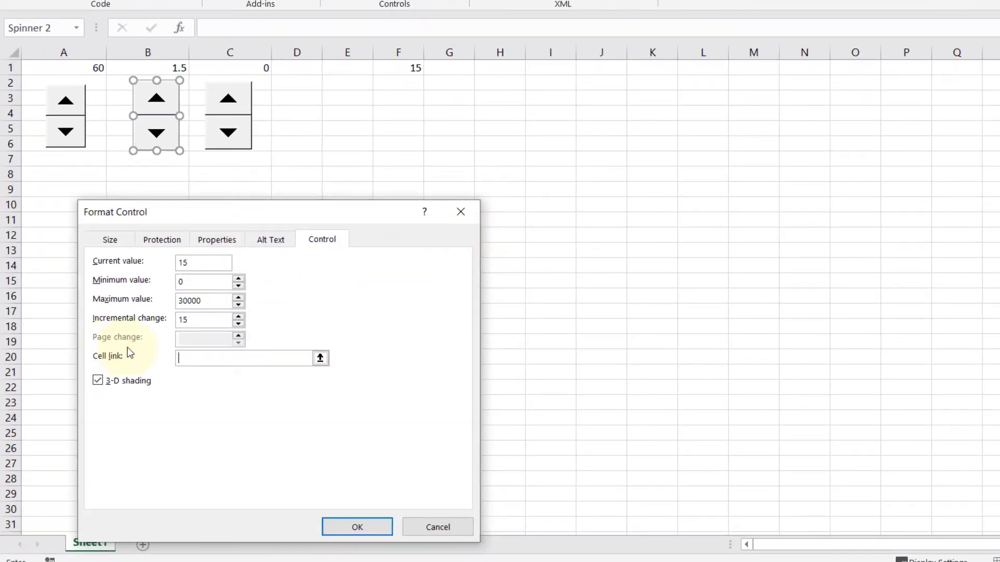
click(412, 67)
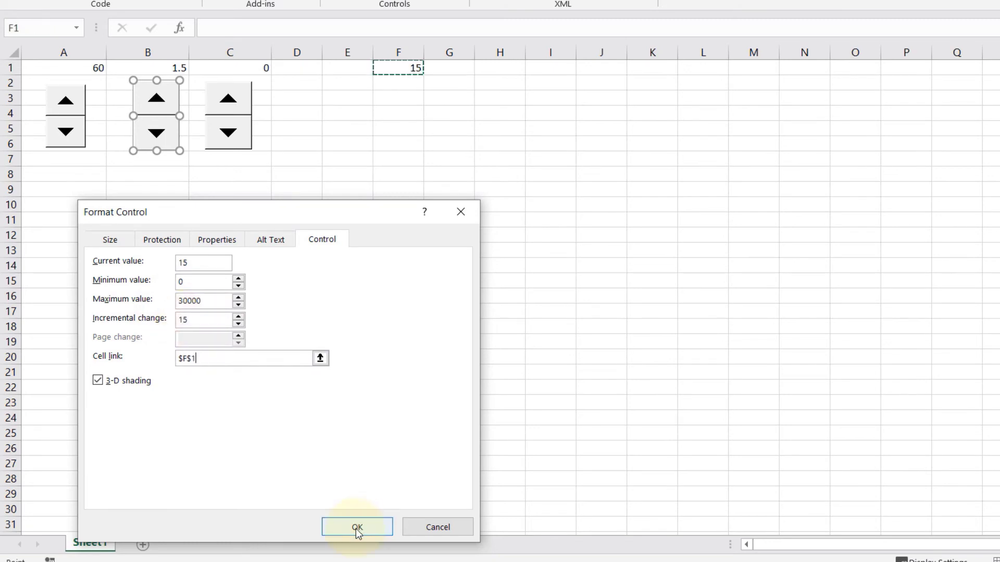
click(357, 528)
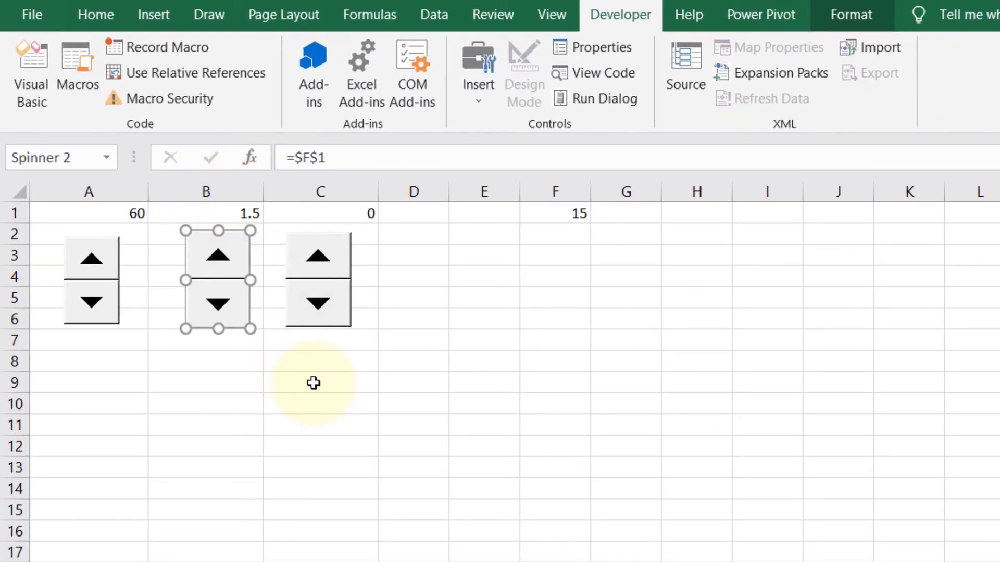
Step B1 down to 0, up toward 16.5 in 1.5 steps, then down to 12 (F1 at 120)
click(313, 383)
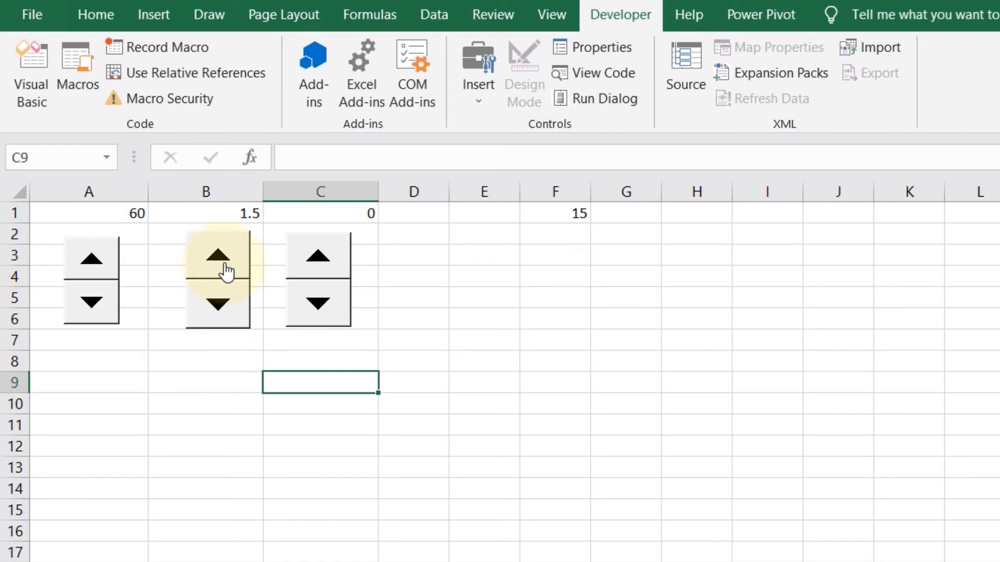
click(216, 307)
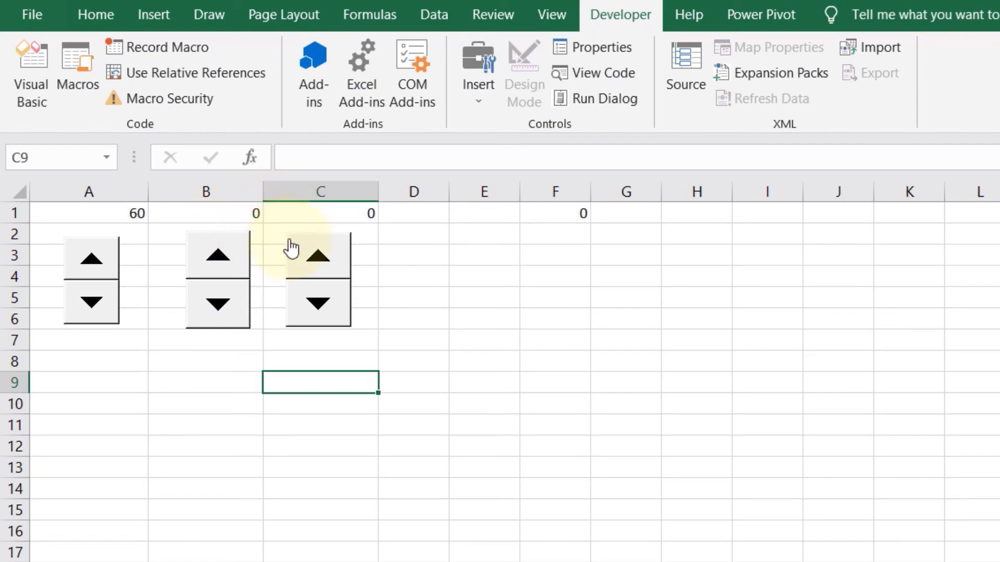
click(227, 264)
click(227, 264)
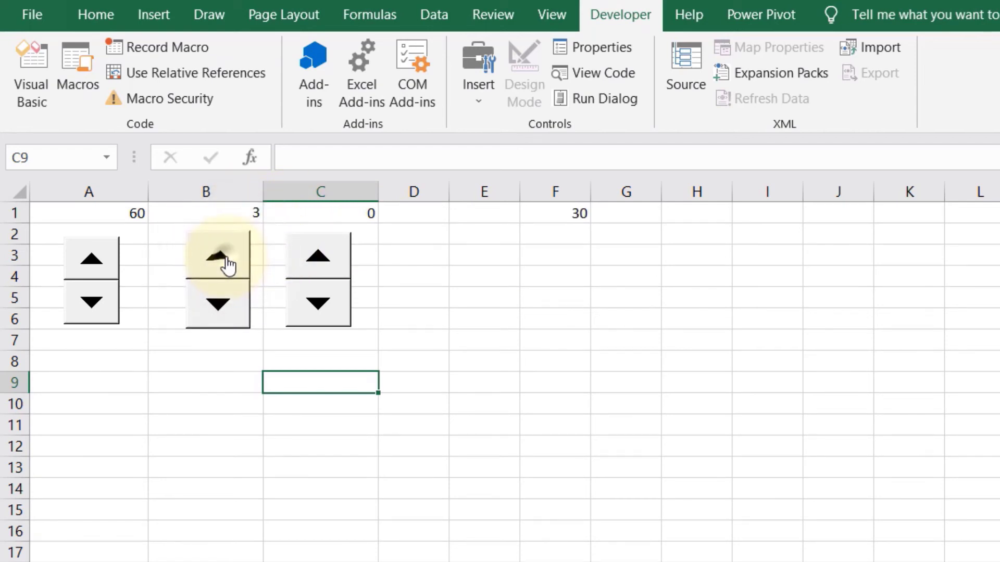
click(227, 264)
click(227, 264)
click(226, 264)
click(227, 264)
click(227, 263)
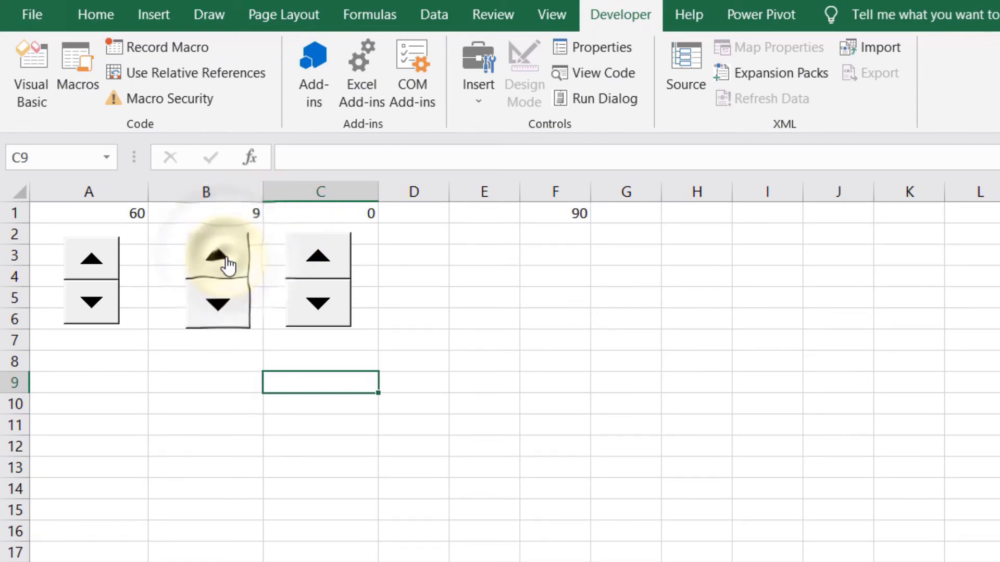
click(226, 265)
click(226, 265)
click(226, 265)
click(226, 265)
click(226, 265)
click(232, 312)
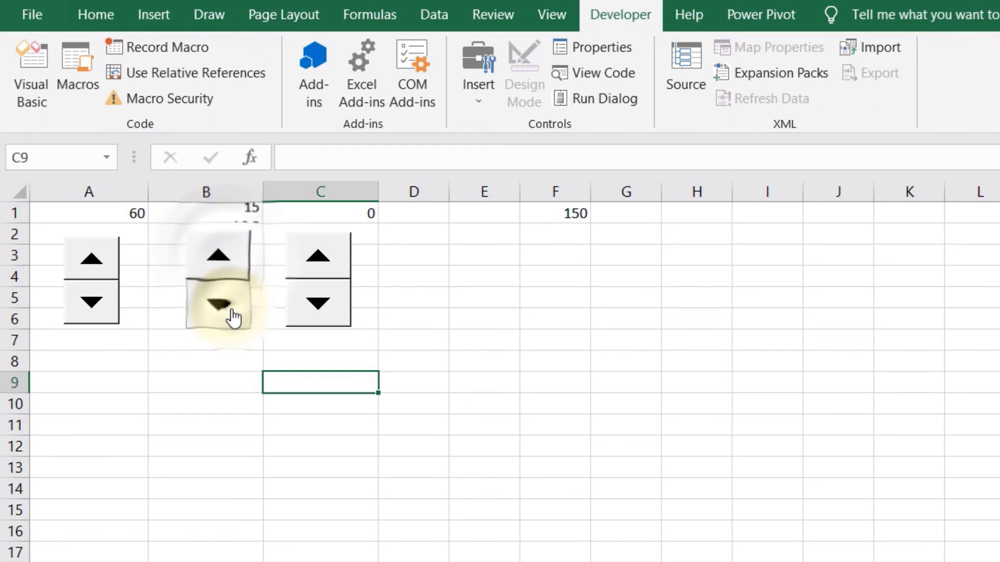
click(232, 312)
click(233, 312)
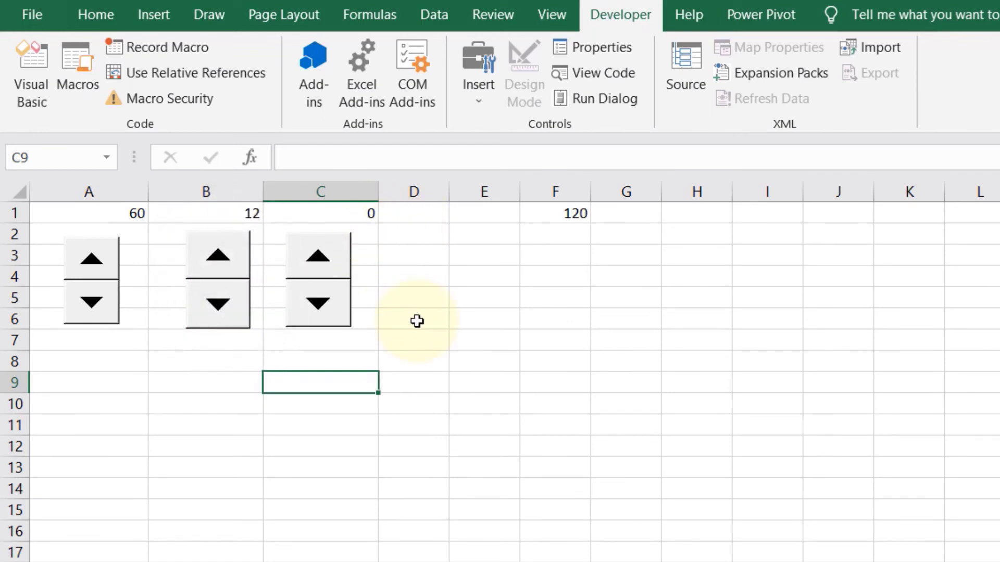
Link the third spin button to $C$1 with an incremental change of 20
right_click(335, 319)
click(444, 503)
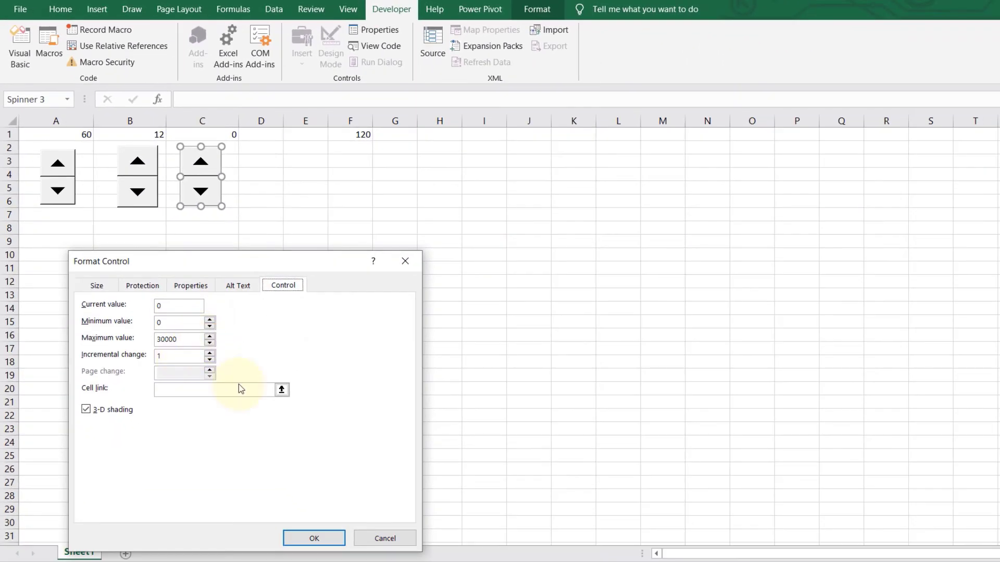
click(204, 136)
double_click(176, 356)
text(20)
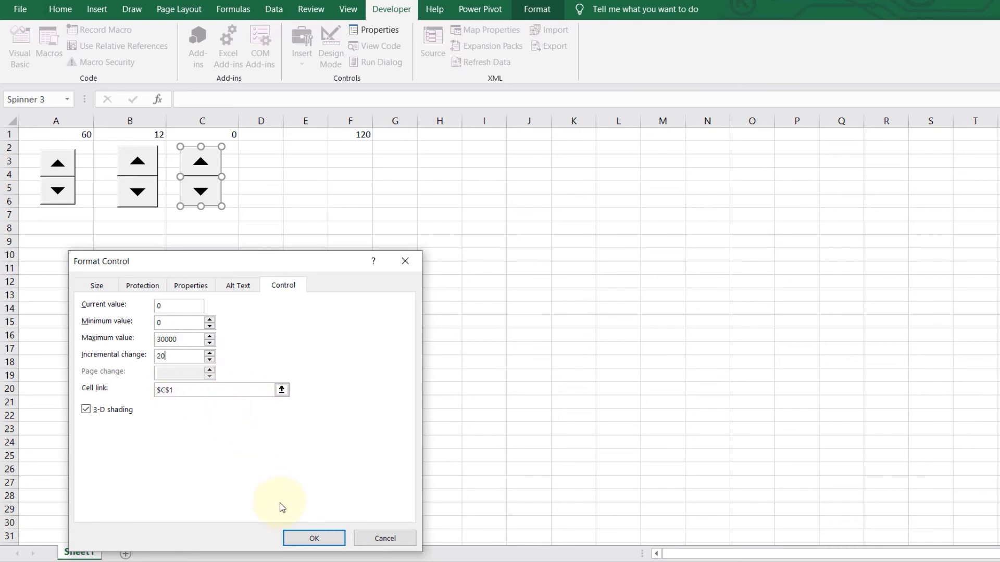
click(322, 538)
Step C1 up by 20 to 80, then down to 40
click(210, 224)
click(200, 163)
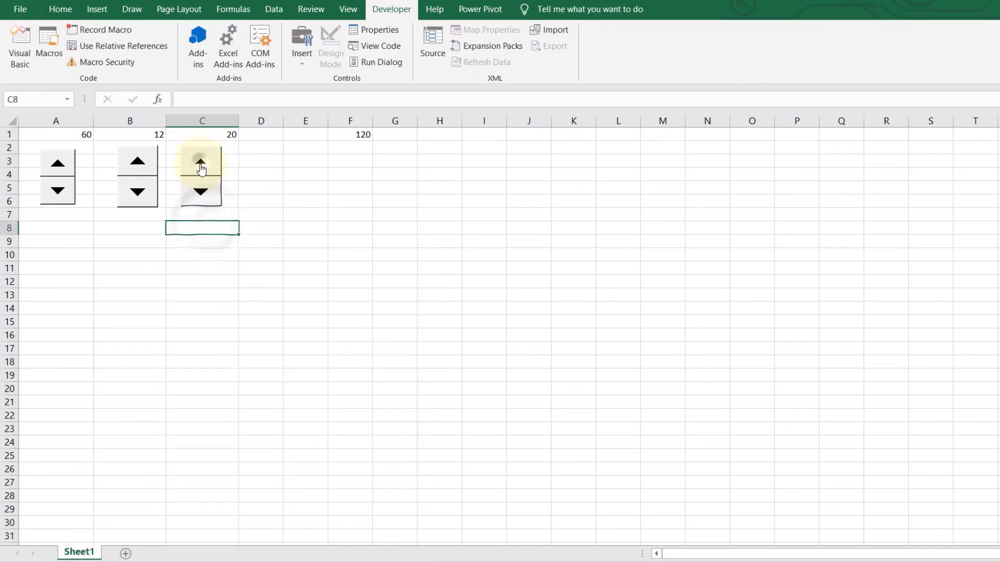
click(202, 172)
click(202, 172)
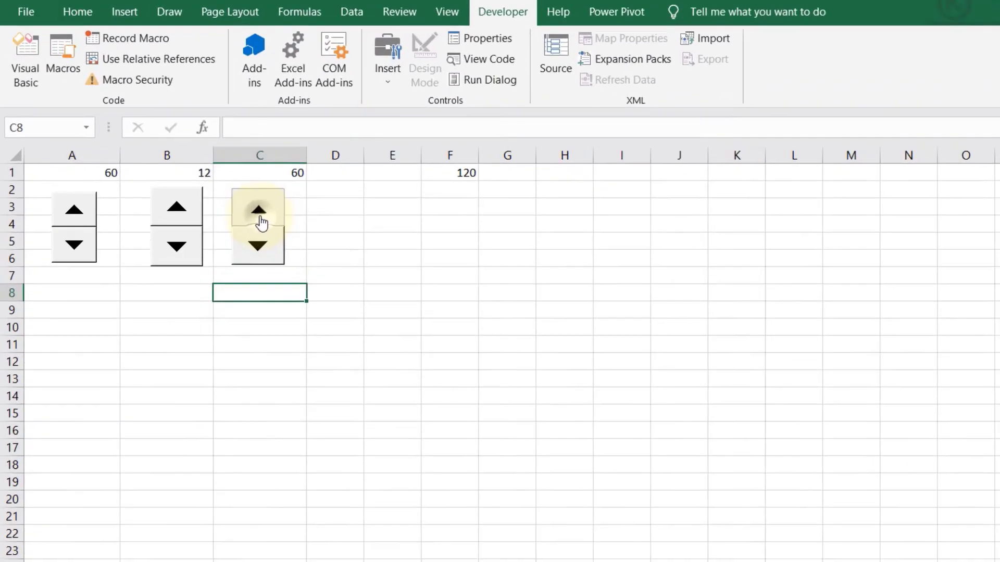
click(260, 223)
click(255, 255)
click(255, 255)
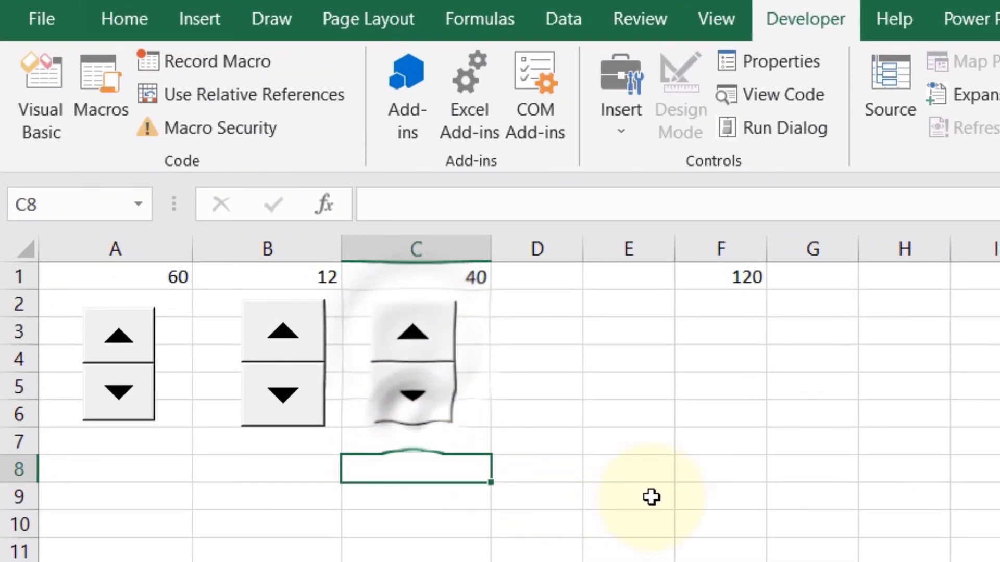
click(415, 306)
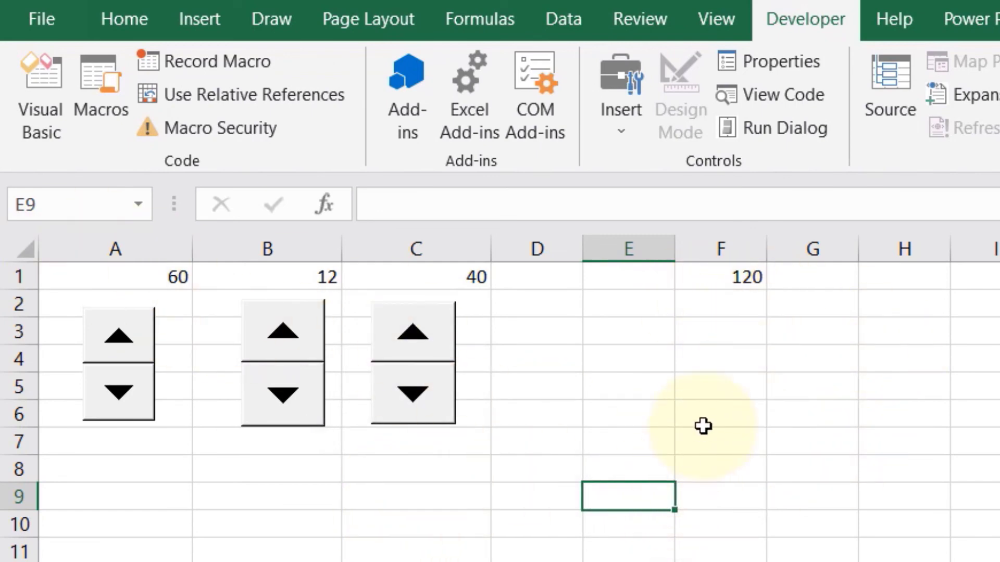
Give helper cell F1 a white font so its 120 is invisible on the sheet
click(734, 278)
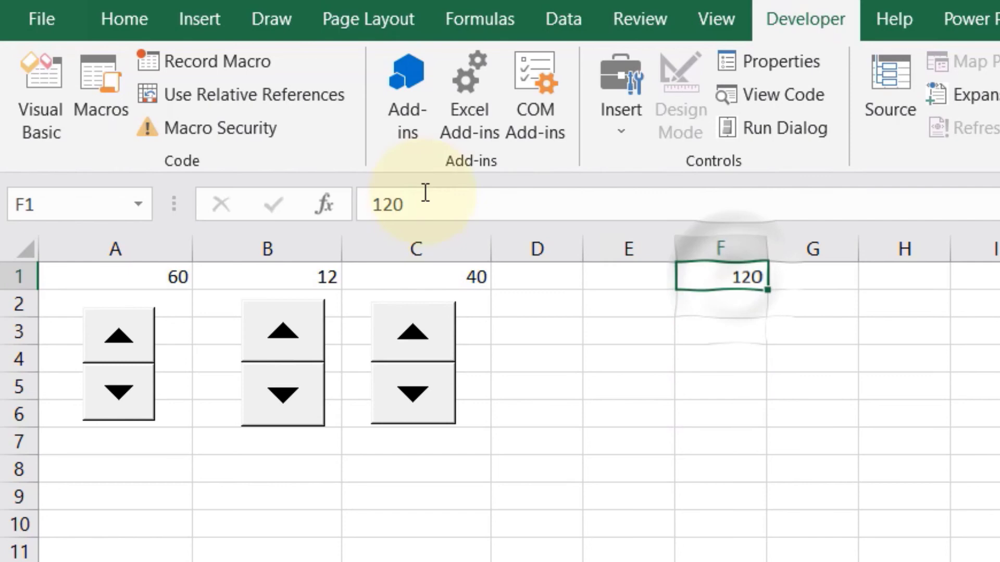
click(107, 19)
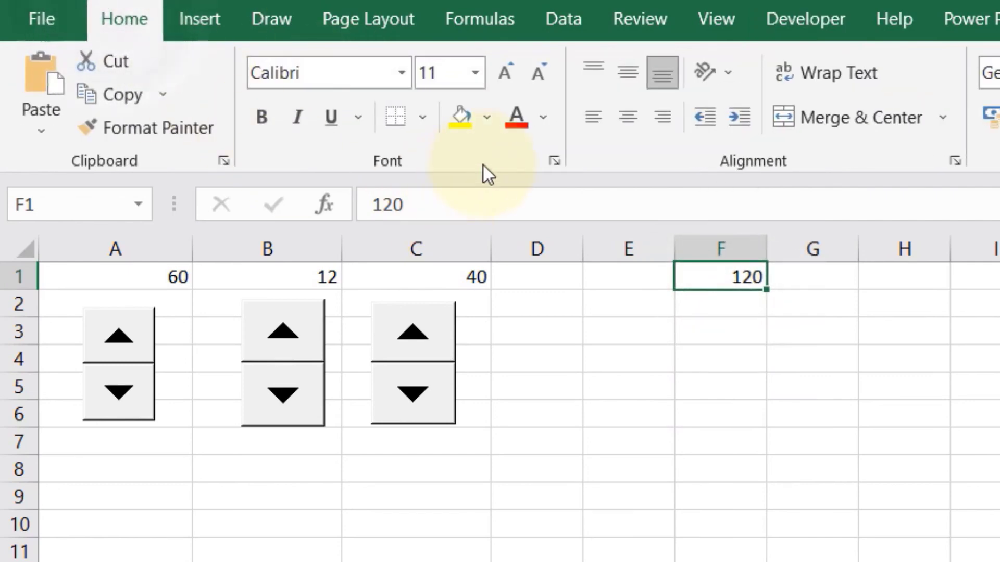
click(545, 122)
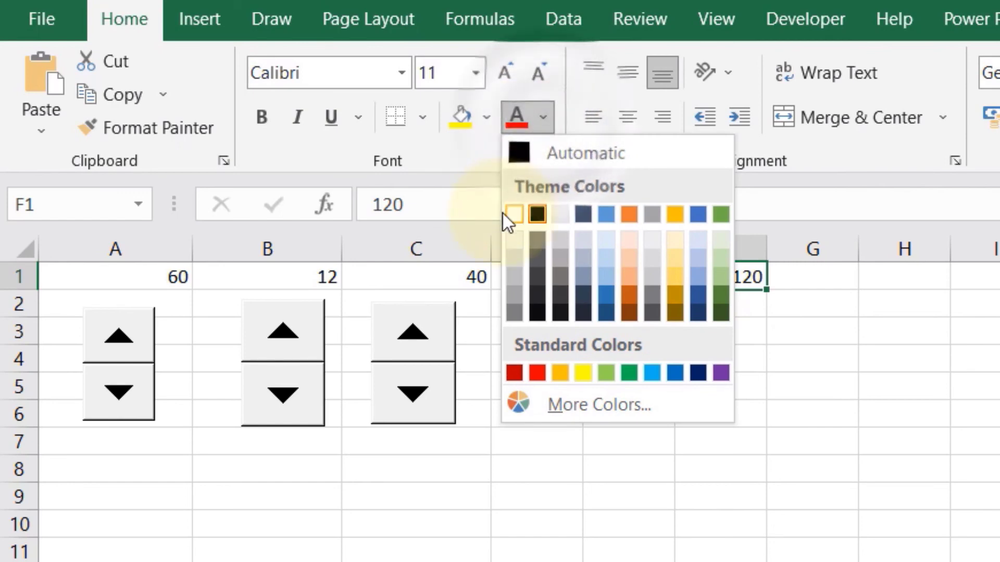
click(515, 214)
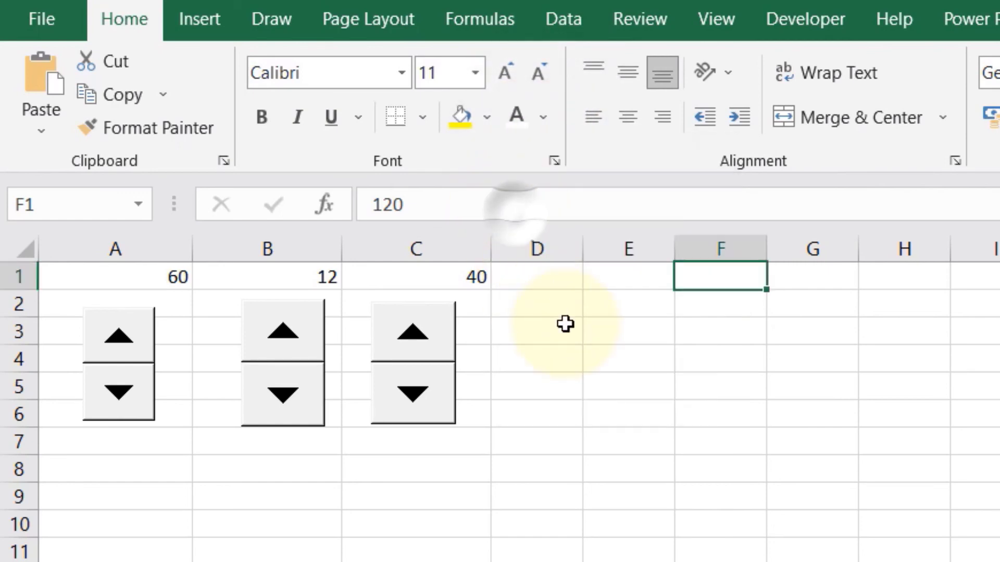
click(745, 275)
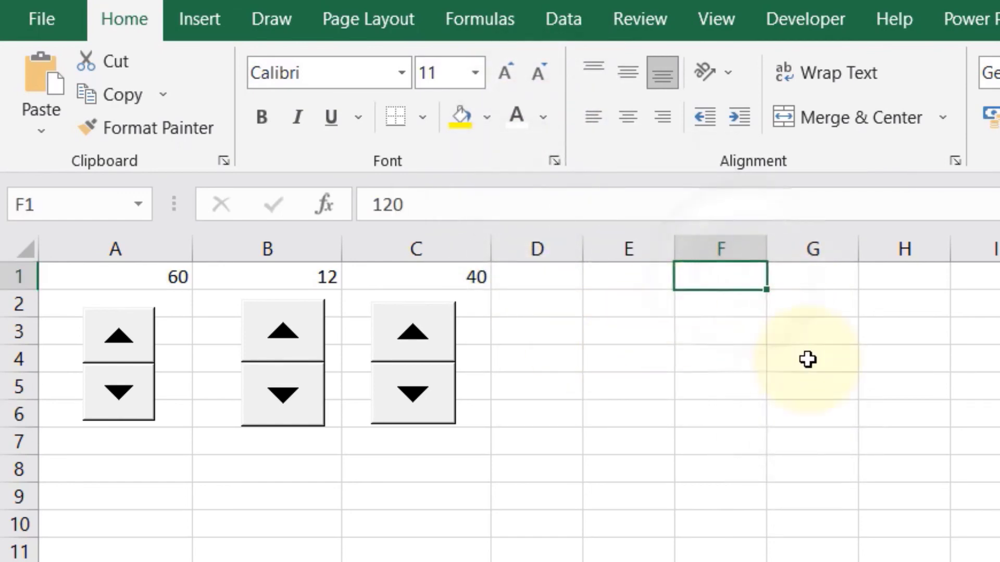
click(698, 358)
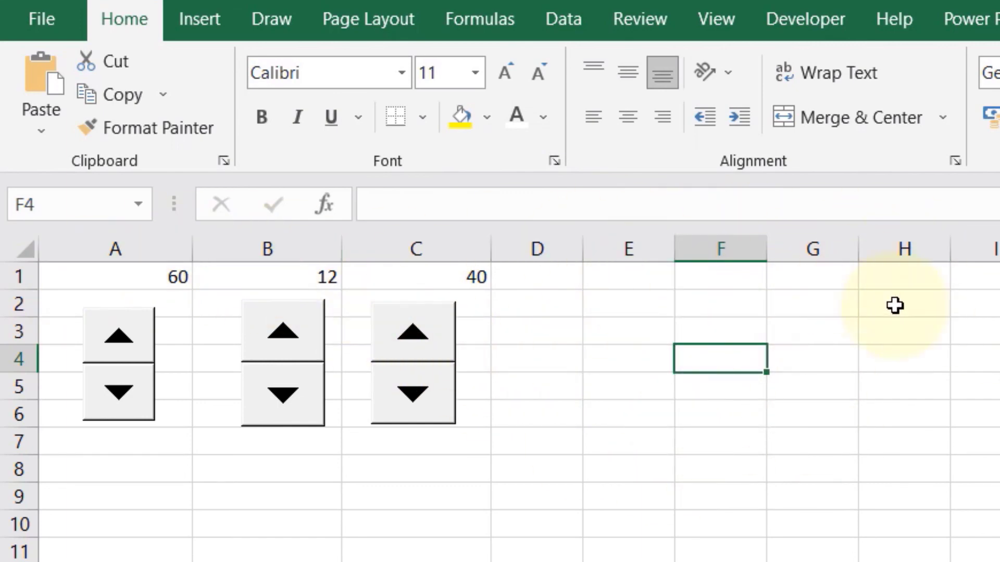
Select the blank-looking F1 to confirm it still holds 120 in the formula bar
click(685, 357)
click(723, 277)
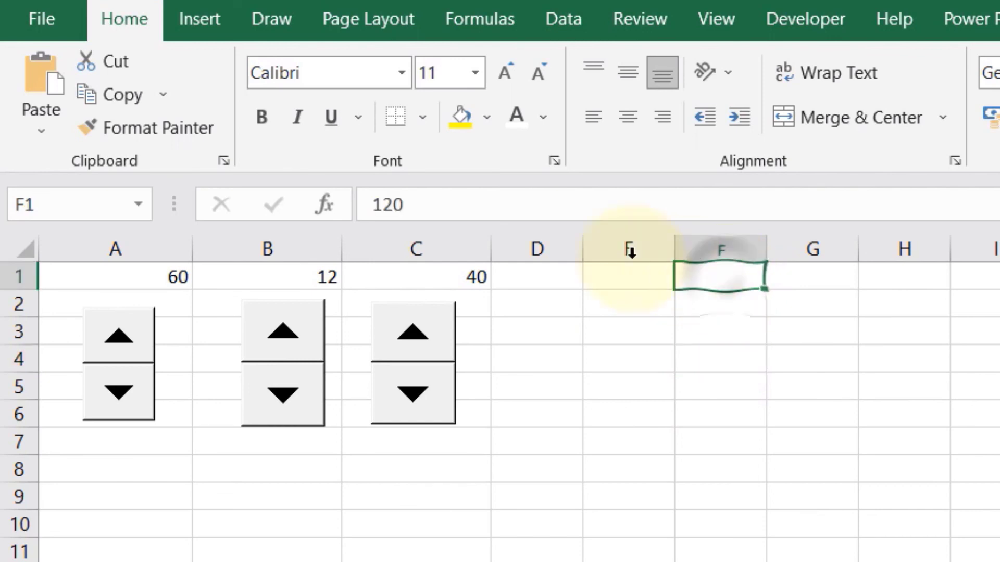